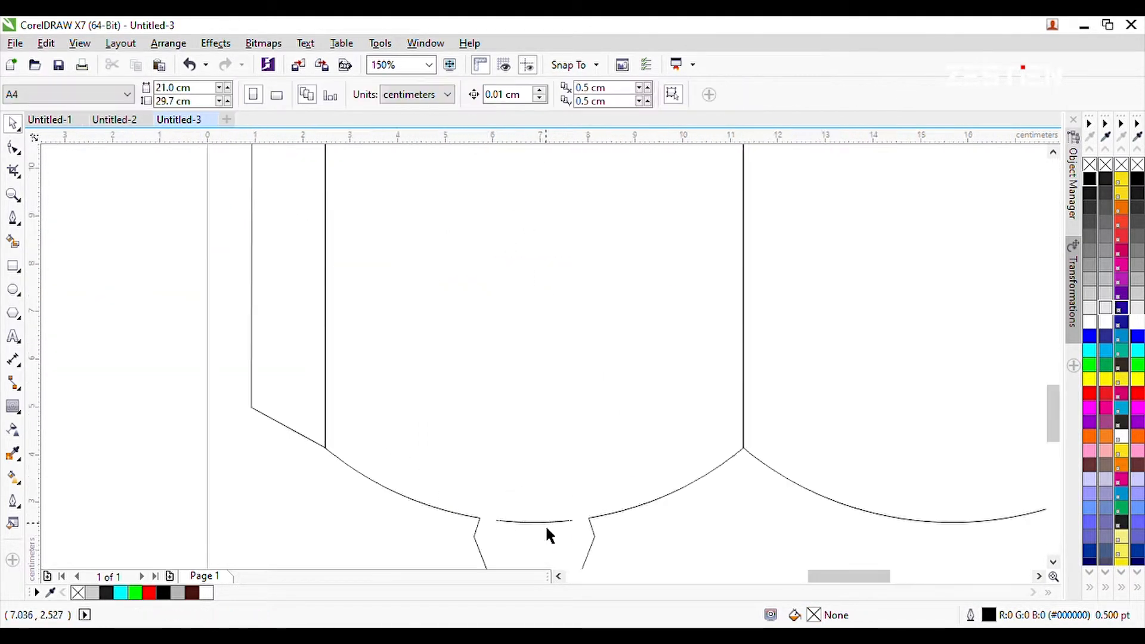
Paste the brown and orange kebab meat artwork into the PowerClip of the packaging panel.
scroll(545, 524, "down", 5)
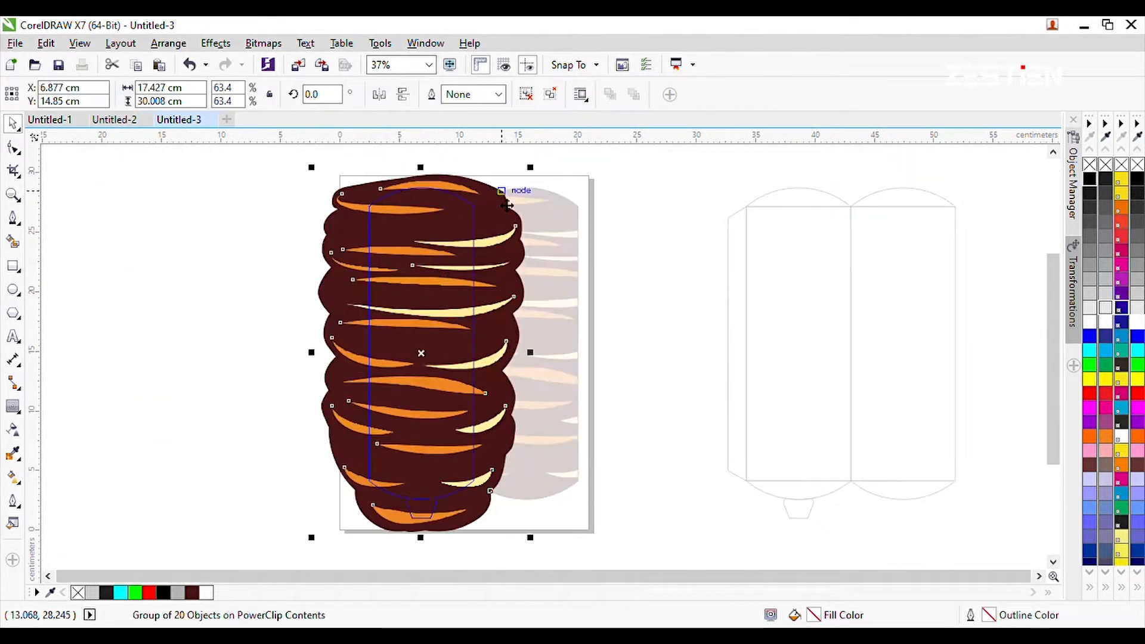
left_click(578, 306, "ctrl")
key("ctrl+v")
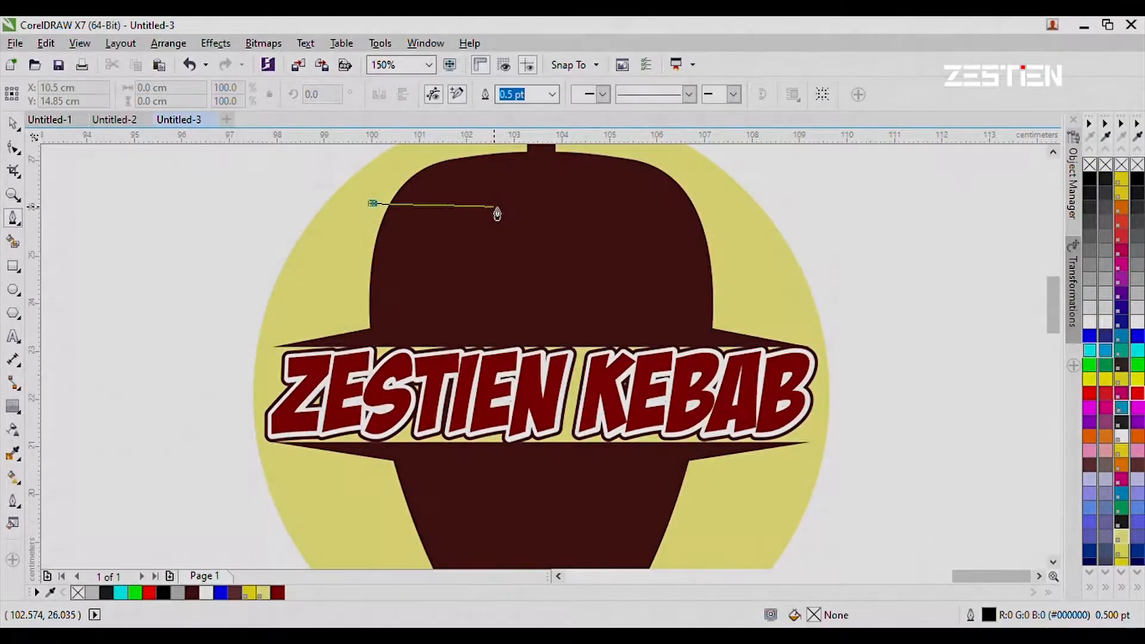
left_click(498, 204)
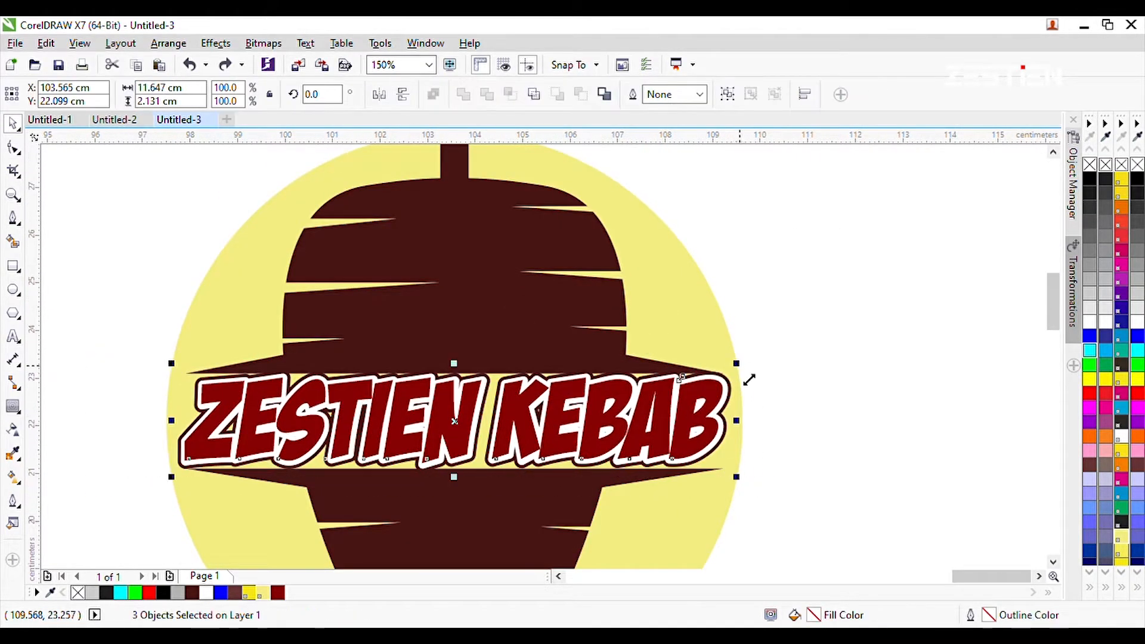
Adjust the ZESTIEN KEBAB lettering across the logo and position the round logo over the packaging panels.
left_click_drag(738, 416, 738, 393)
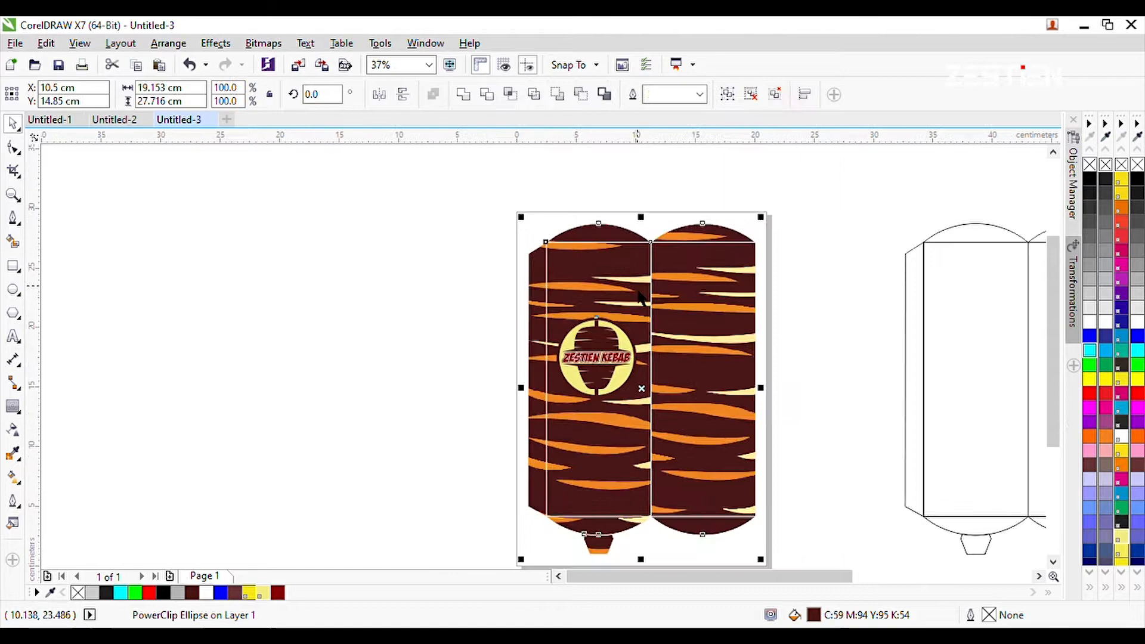
key("e")
key("ctrl+z")
left_click_drag(635, 263, 596, 264)
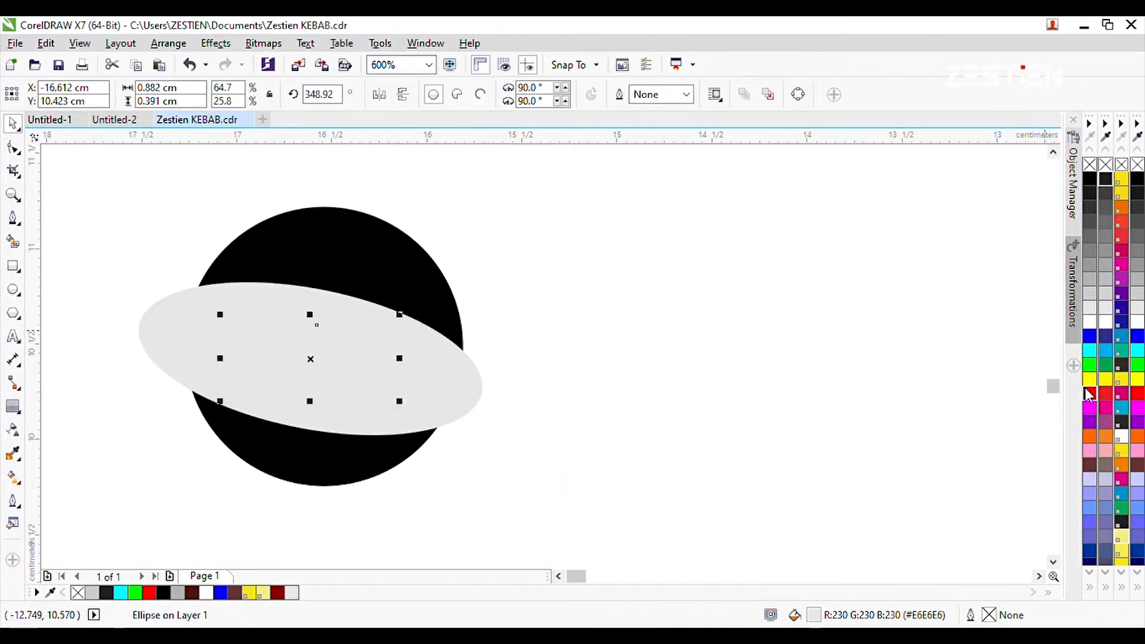
Fill the inner ellipse yellow as the egg yolk and nudge it upward.
left_click(1121, 379)
key("Up")
key("Up")
key("Up")
key("Up")
key("Up")
key("Up")
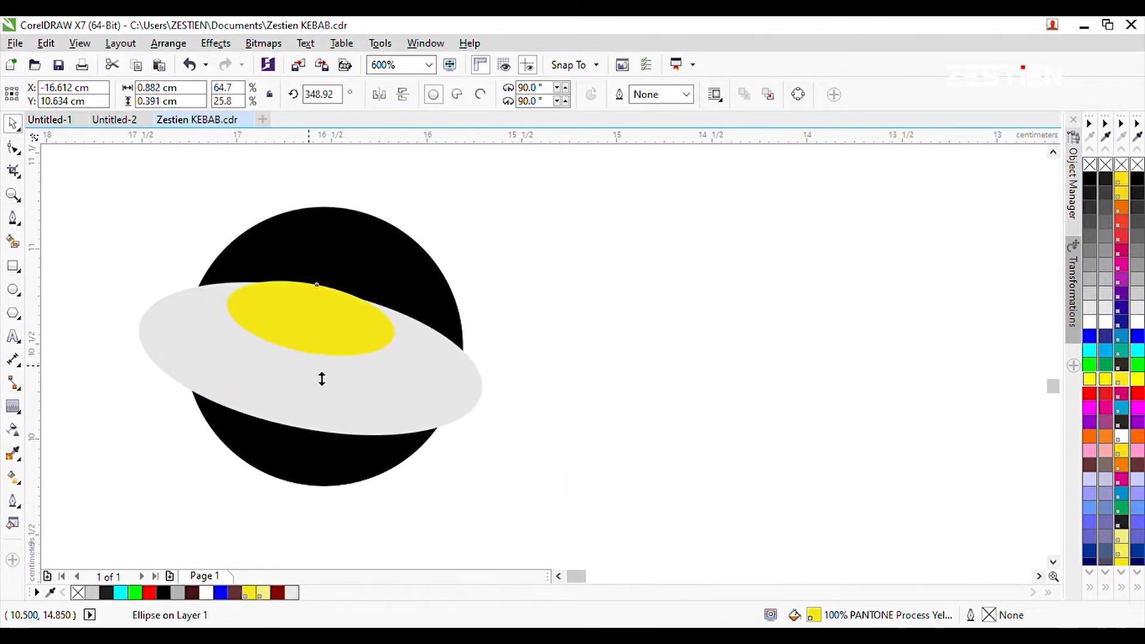
Create a small white ellipse about 0.295 × 0.131 cm as a highlight on the yolk.
left_click_drag(400, 360, 289, 312)
left_click(370, 320)
left_click(1089, 322)
scroll(288, 293, "up", 1)
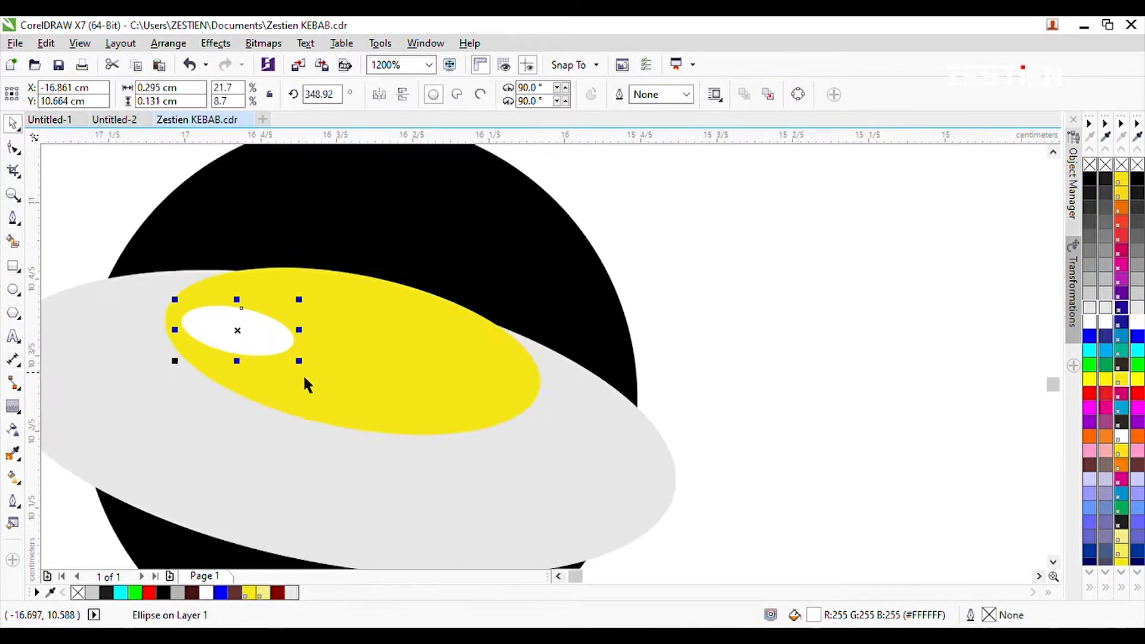
Shrink the highlight ellipse slightly and keep its fill white after trying light grey.
left_click_drag(298, 360, 283, 353)
left_click(1089, 307)
scroll(484, 354, "down", 1)
scroll(298, 379, "up", 1)
left_click(1105, 323)
scroll(402, 327, "down", 2)
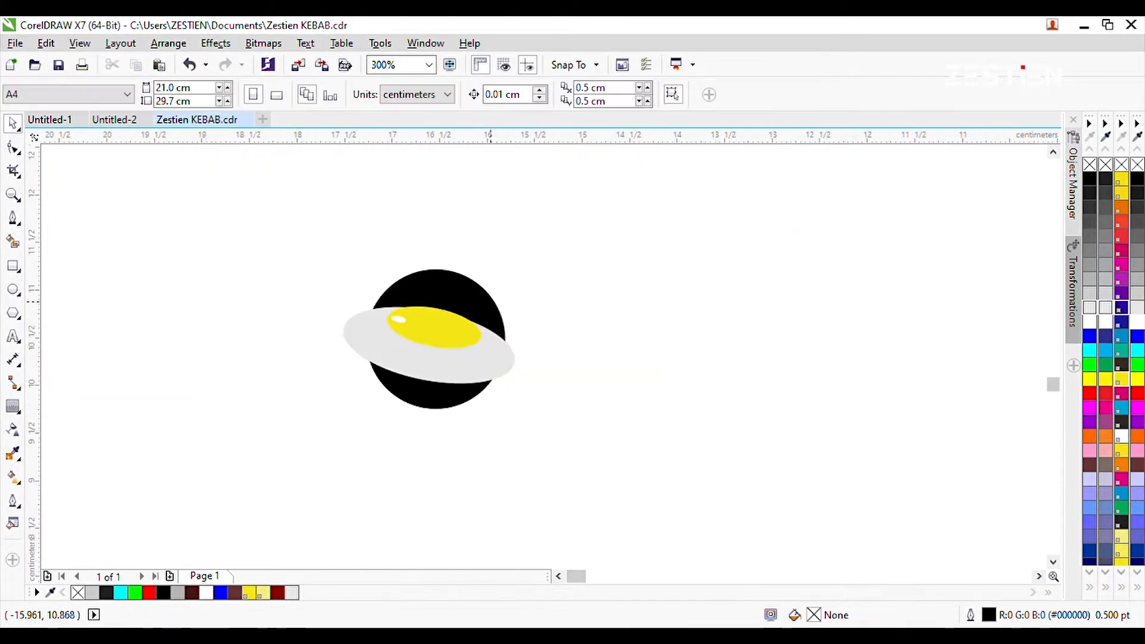
Centre the egg horizontally and vertically on the black circle.
scroll(495, 302, "up", 1)
left_click_drag(173, 275, 571, 479)
key("c")
key("e")
Place a 1.574 cm circle behind the egg badge, with a pale yellow fill and no outline.
left_click_drag(524, 233, 550, 232)
left_click(1137, 380)
right_click(1136, 165)
key("shift+Page_Down")
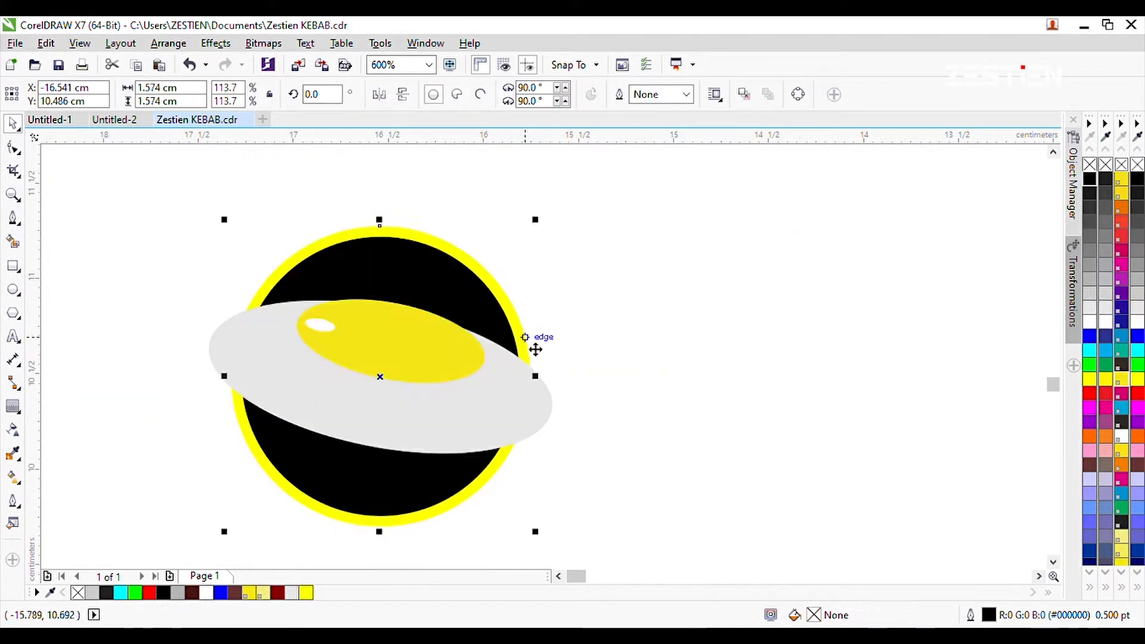
left_click(263, 592)
Realign the egg with the ringed black circle so that they share the same centre.
scroll(275, 419, "down", 1)
scroll(445, 475, "up", 1)
scroll(417, 448, "down", 1)
scroll(352, 452, "up", 1)
left_click_drag(293, 433, 487, 428)
left_click(194, 420, "shift")
key("c")
key("e")
Group the black circle with its pale yellow ring and place a copy beside the egg badge.
key("ctrl+g")
scroll(194, 420, "down", 1)
left_click_drag(220, 434, 428, 435)
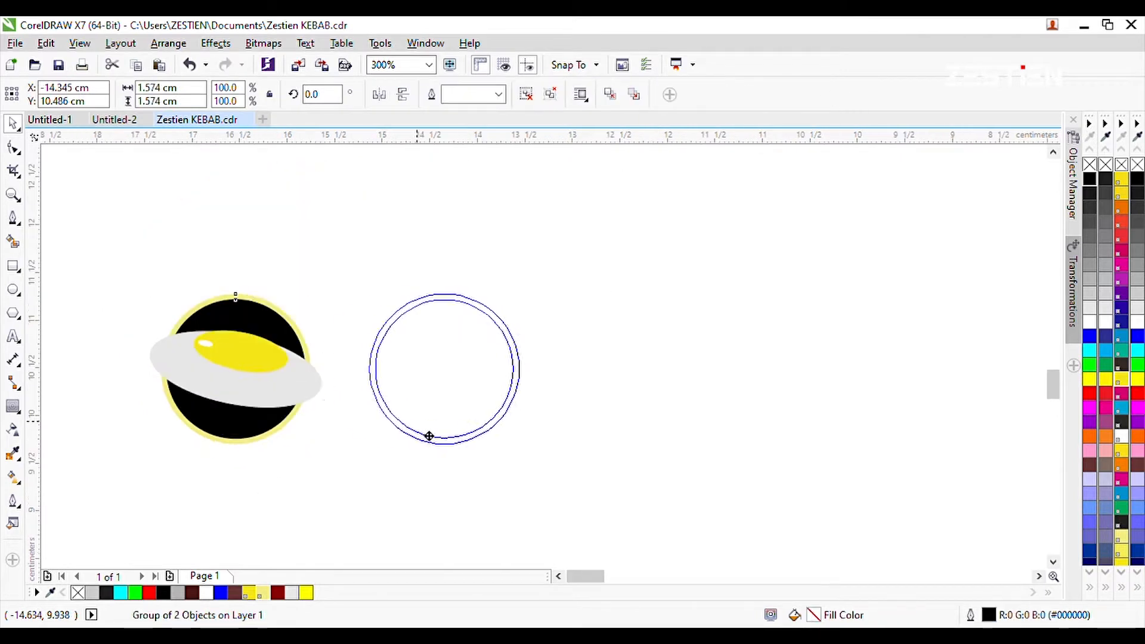
Draw a closed triangular shape about 1.78 × 0.45 cm across the copied badge with the Pen tool.
left_click(13, 218)
scroll(393, 362, "up", 1)
left_click(332, 343)
left_click(416, 409)
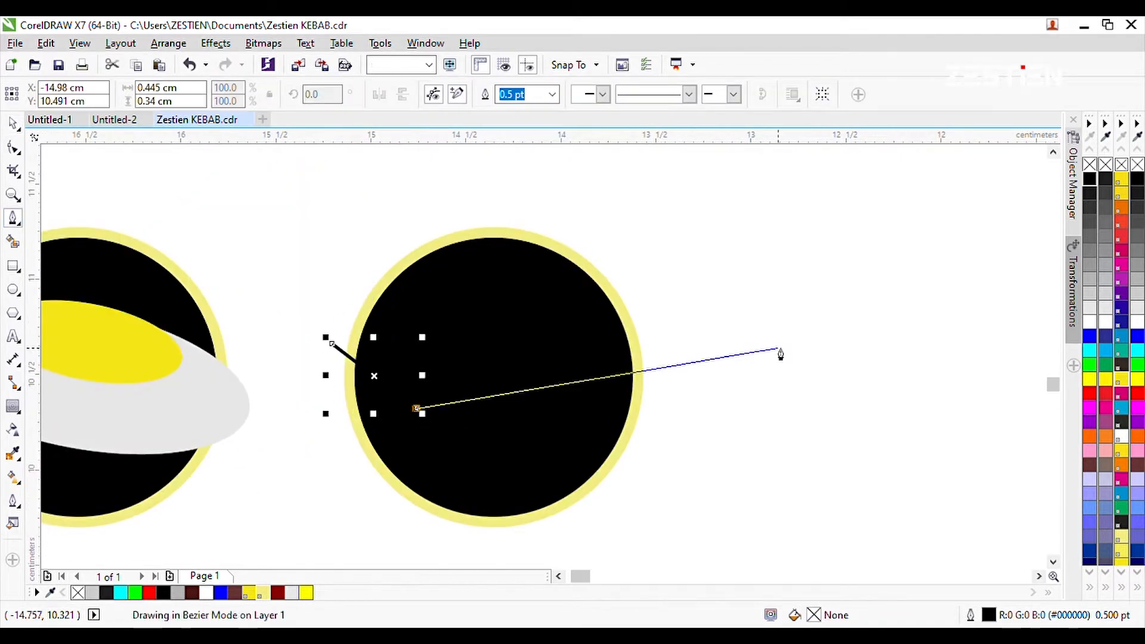
Delete the extra node on the triangle's left edge and give it a yellow fill without outline.
left_click(13, 147)
double_click(331, 343)
left_click(1121, 380)
right_click(1122, 165)
Place a copy of the yellow triangle directly below the original.
left_click(13, 124)
left_click(234, 172)
left_click_drag(434, 383, 434, 481)
left_click(286, 411)
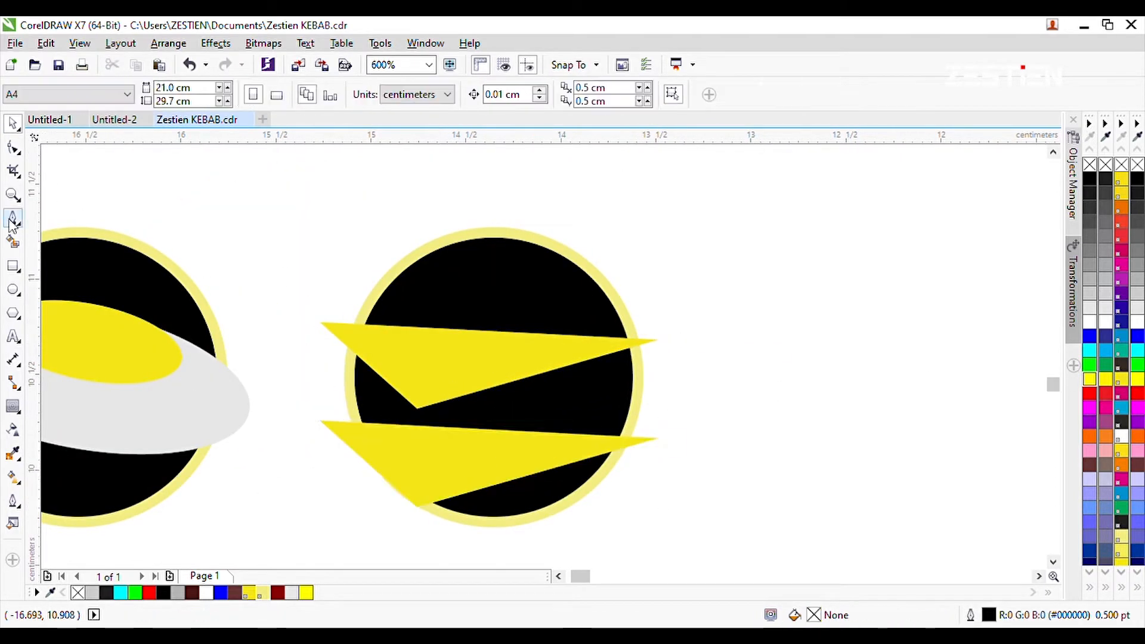
Draw the cheese wedge's body between the two triangles, about 1.78 × 0.97 cm, filled yellow without outline.
left_click(12, 220)
left_click(400, 357)
left_click(321, 323)
left_click(320, 421)
left_click(1121, 379)
right_click(1121, 164)
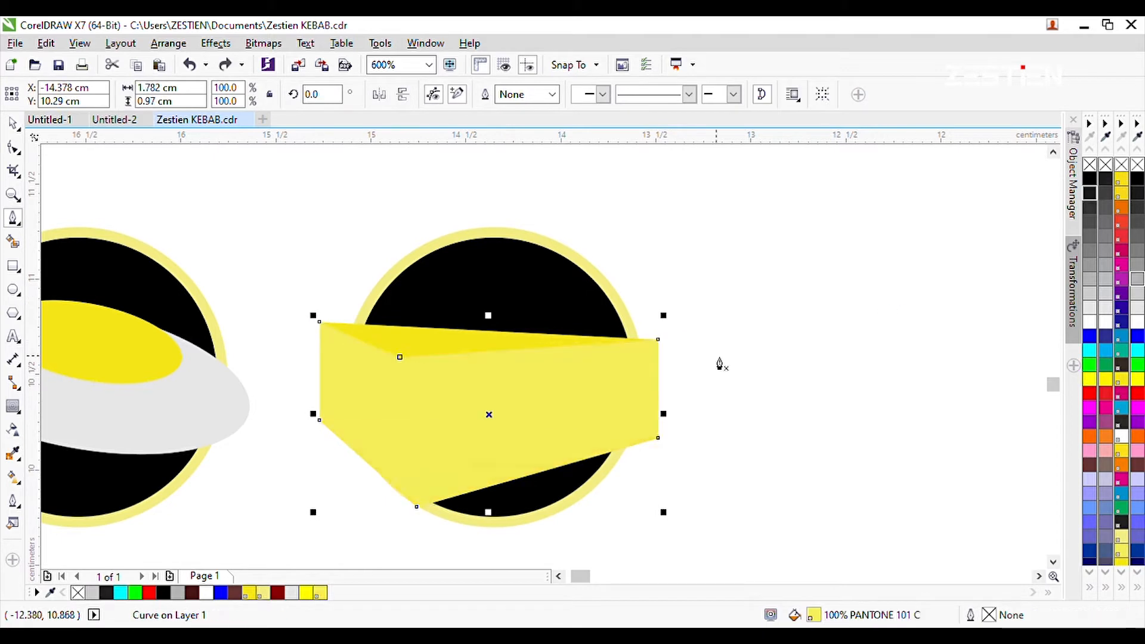
Recolour the cheese wedge's body dark mustard yellow, keeping the bright top face in front.
left_click(412, 450)
left_click(1121, 560)
left_click(1121, 522)
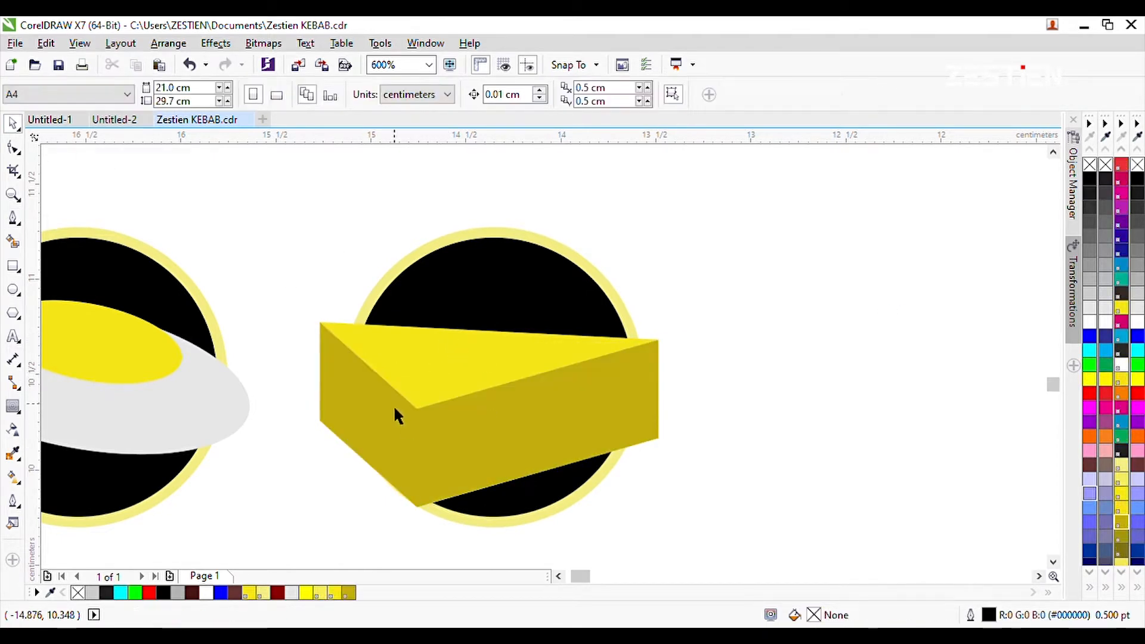
Move the front corner node of the cheese's top face slightly upward.
left_click(410, 388)
scroll(411, 392, "up", 1)
left_click(13, 147)
left_click_drag(423, 424, 428, 397)
scroll(459, 293, "down", 1)
Draw a small circular hole on the cheese's front, filled with PANTONE 101 C and without outline.
left_click(13, 289)
left_click_drag(592, 337, 620, 363)
left_click(12, 123)
left_click(320, 592)
left_click(755, 371)
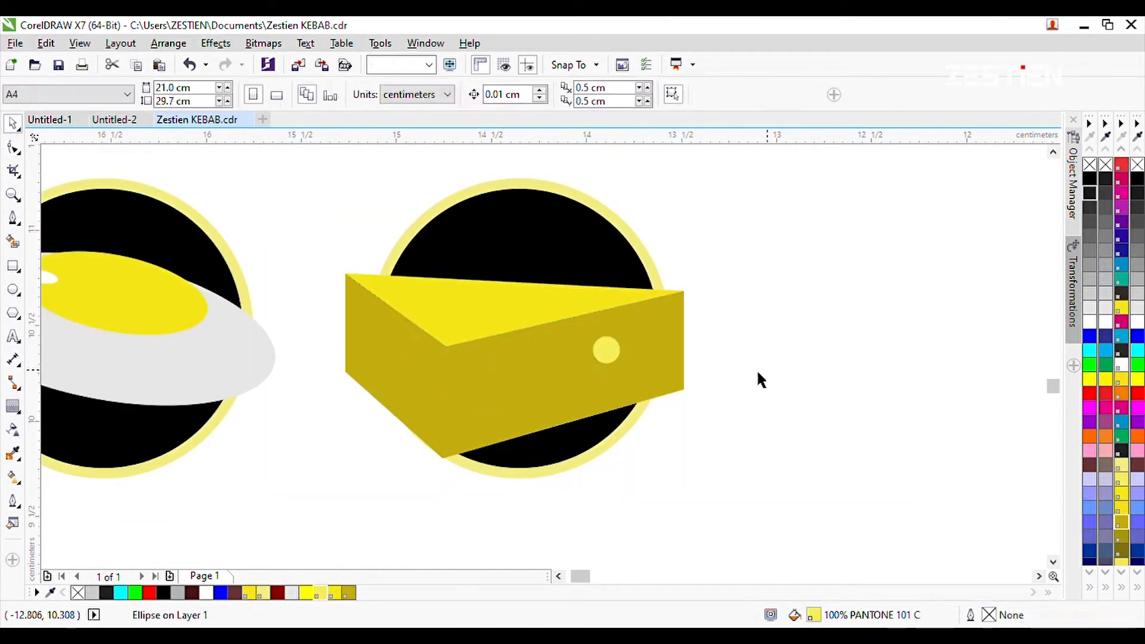
Add an enlarged circle of 0.218 cm behind the cheese hole, slightly offset as its shadow.
scroll(627, 338, "up", 2)
left_click_drag(602, 452, 630, 480)
left_click_drag(680, 320, 674, 333)
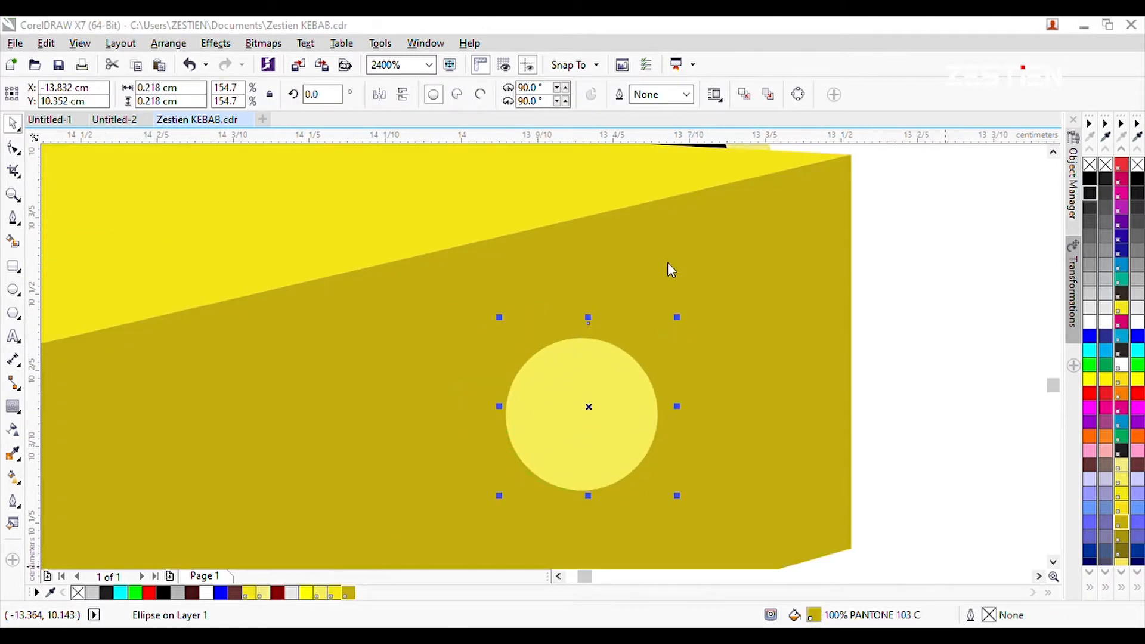
Try PANTONE 102 C on the hole's inner circle and undo the last change.
scroll(845, 349, "down", 1)
left_click(335, 592)
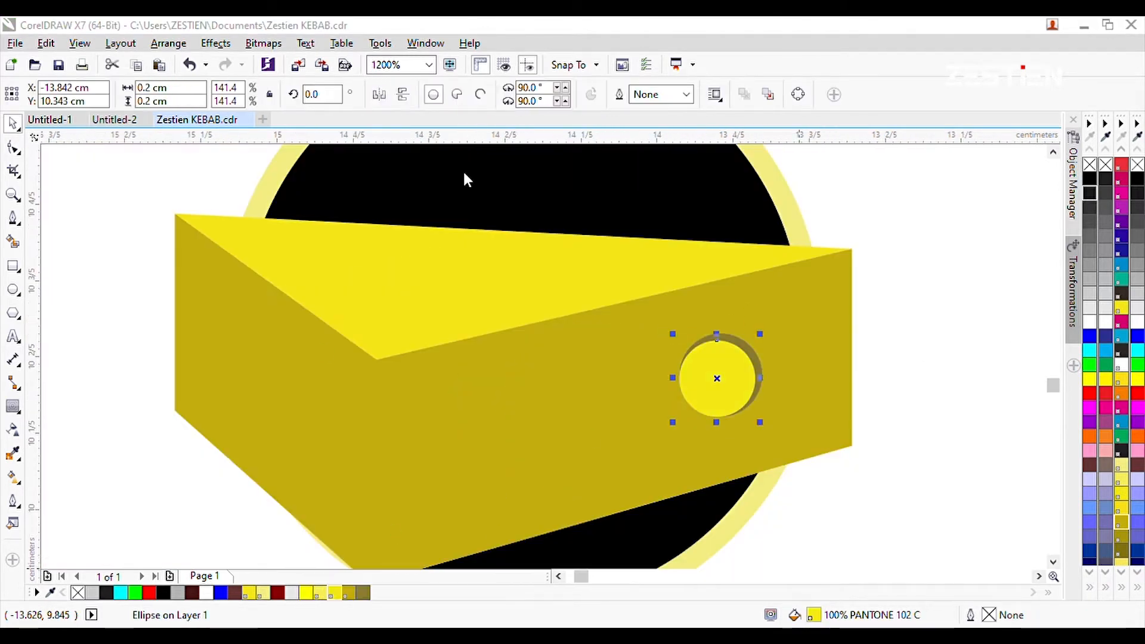
key("ctrl+z")
scroll(735, 377, "up", 1)
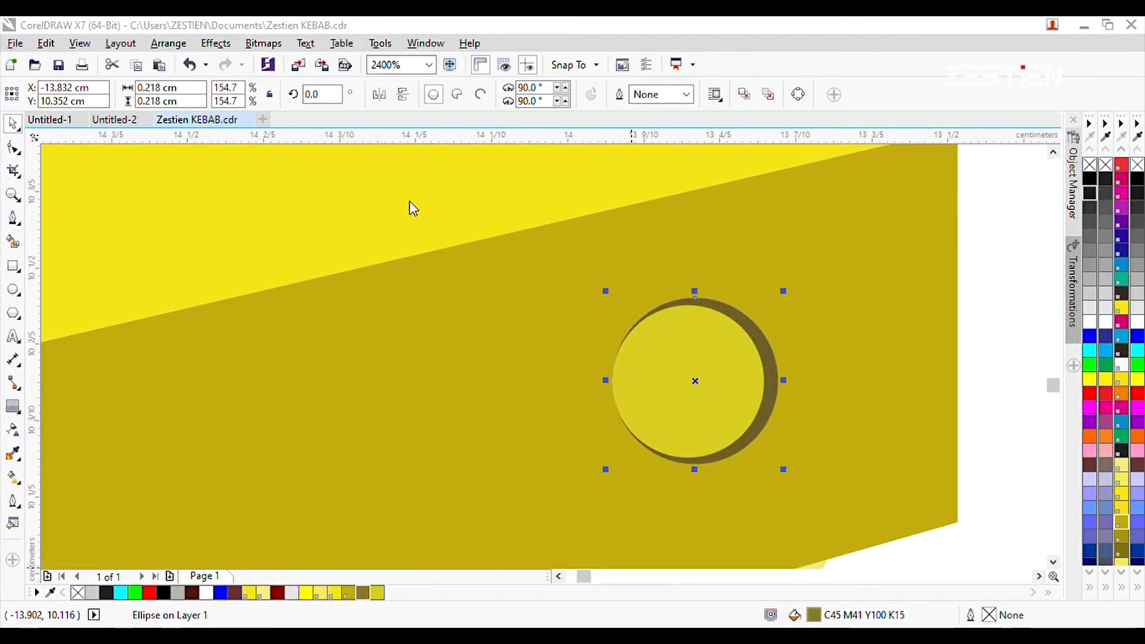
Copy the shaded hole to the lower part of the cheese's front and mirror a copy horizontally.
scroll(433, 223, "down", 2)
left_click_drag(741, 366, 624, 423)
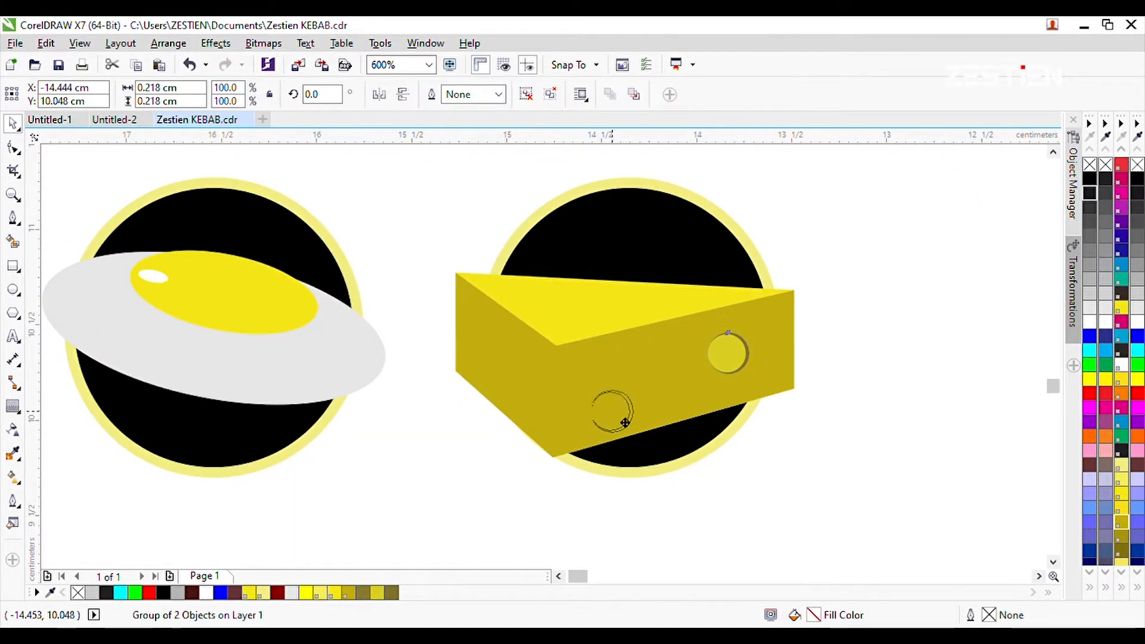
left_click(379, 94)
scroll(507, 392, "up", 2)
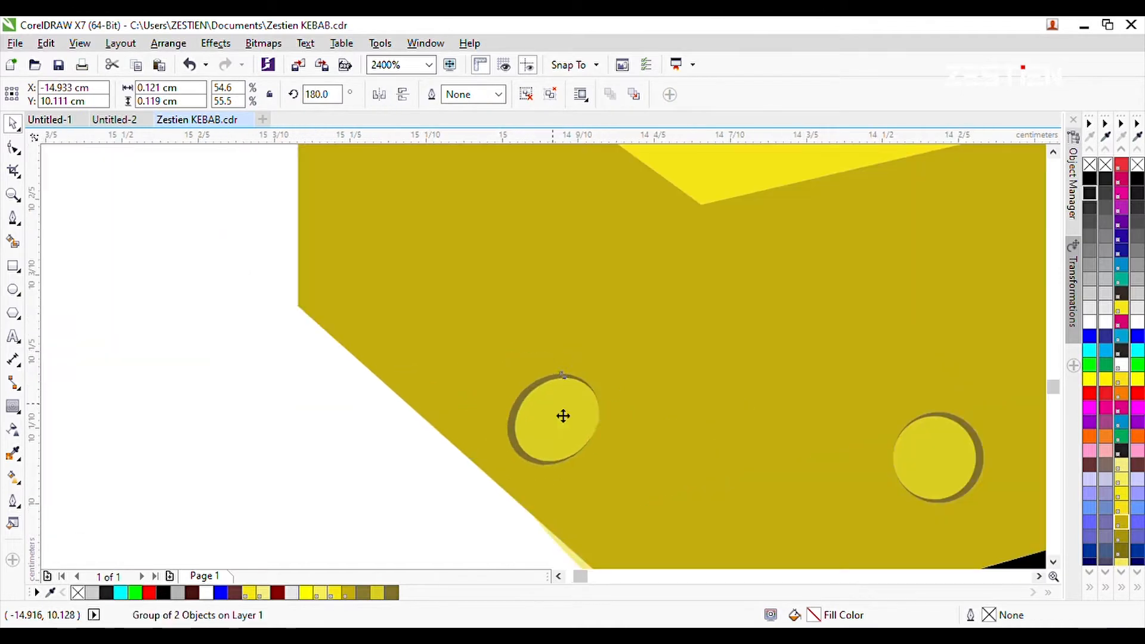
Reshape and rotate the mirrored hole to match the perspective of the cheese's left face.
scroll(197, 342, "down", 1)
scroll(385, 386, "up", 1)
left_click(390, 405)
left_click_drag(418, 434, 405, 442)
scroll(424, 416, "down", 1)
left_click(327, 451)
scroll(401, 397, "up", 1)
double_click(413, 387)
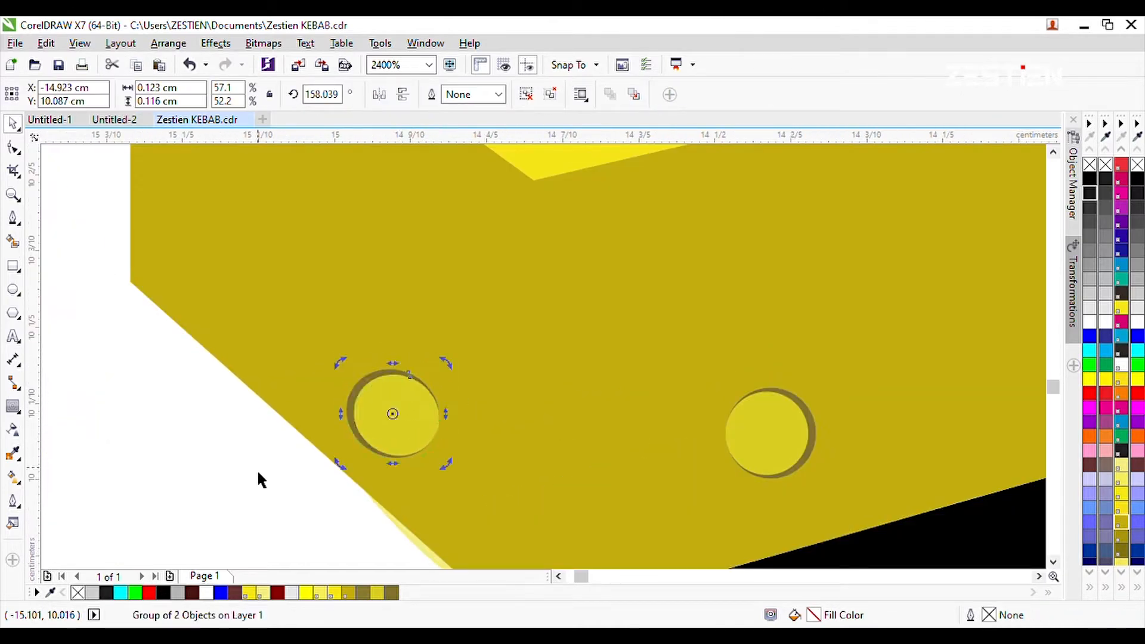
left_click_drag(409, 372, 412, 372)
Copy the left face's hole to a spot higher on the same face.
scroll(413, 473, "down", 1)
left_click_drag(414, 454, 350, 309)
right_click(351, 309)
key("Escape")
scroll(338, 400, "down", 1)
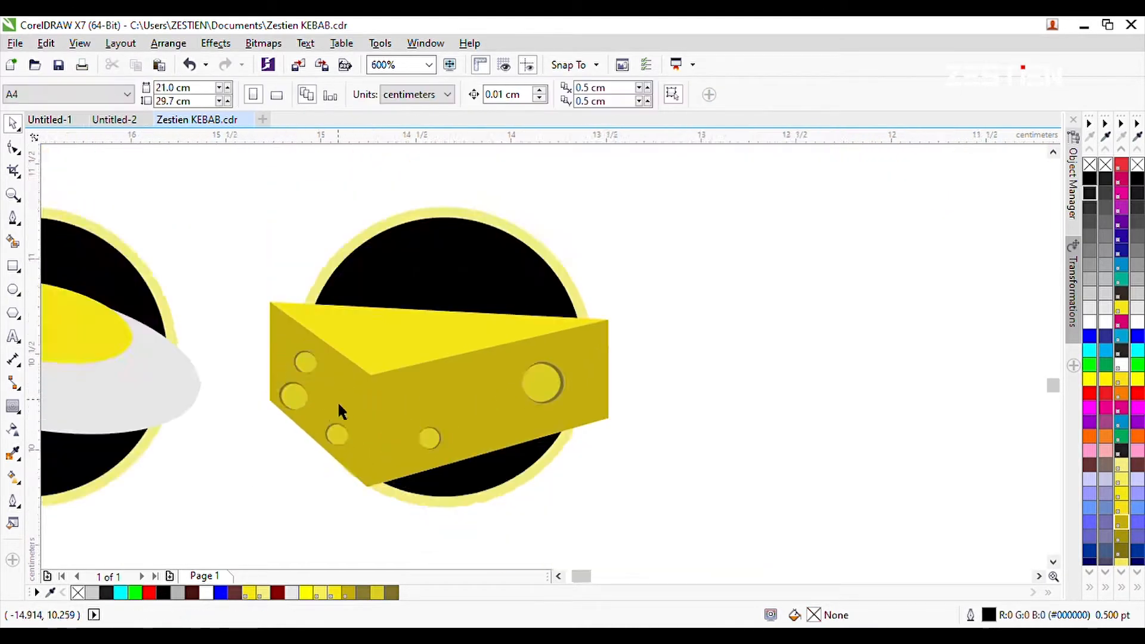
Copy the large front hole toward the wedge's lower right corner and shrink the copy.
scroll(434, 466, "up", 1)
scroll(549, 386, "down", 1)
left_click_drag(625, 384, 672, 399)
right_click(671, 398)
left_click_drag(697, 366, 681, 392)
key("Escape")
Add a hole above the lower middle one on the front and another on the left face.
scroll(687, 388, "up", 1)
key("Escape")
scroll(672, 409, "down", 2)
scroll(553, 406, "up", 2)
right_click(538, 375)
left_click_drag(524, 482, 534, 378)
left_click(531, 359)
scroll(254, 363, "down", 1)
scroll(385, 351, "up", 1)
left_click(408, 373)
key("Escape")
scroll(408, 374, "down", 1)
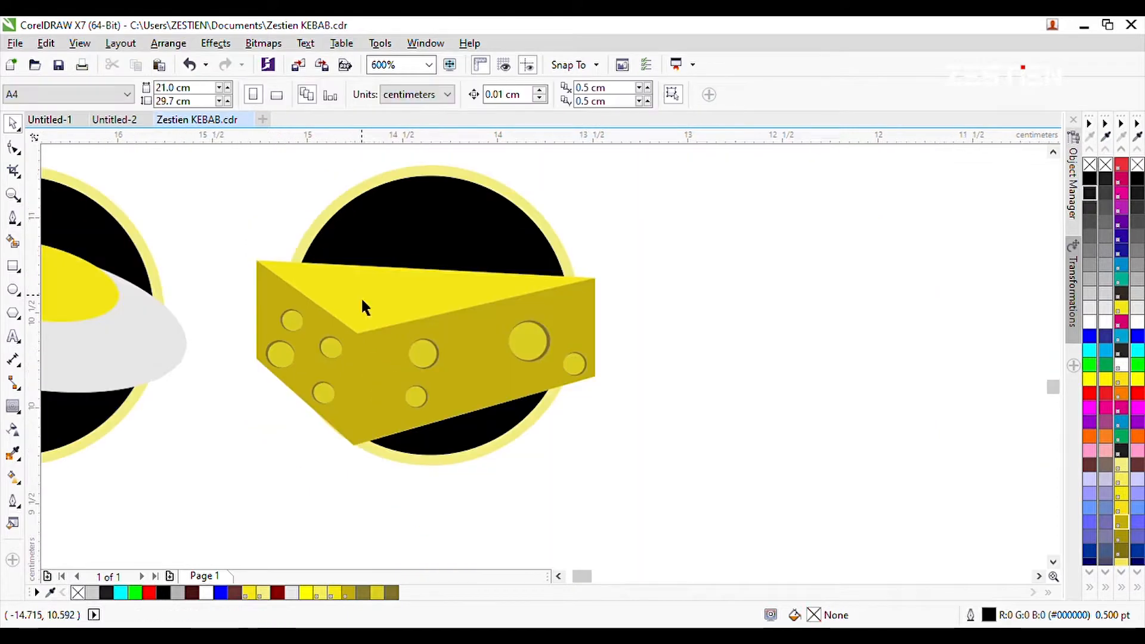
Trace the cheese's front face as a closed Pen shape of about 1.264 × 0.876 cm.
scroll(360, 301, "up", 1)
left_click(13, 218)
left_click(350, 324)
left_click(346, 547)
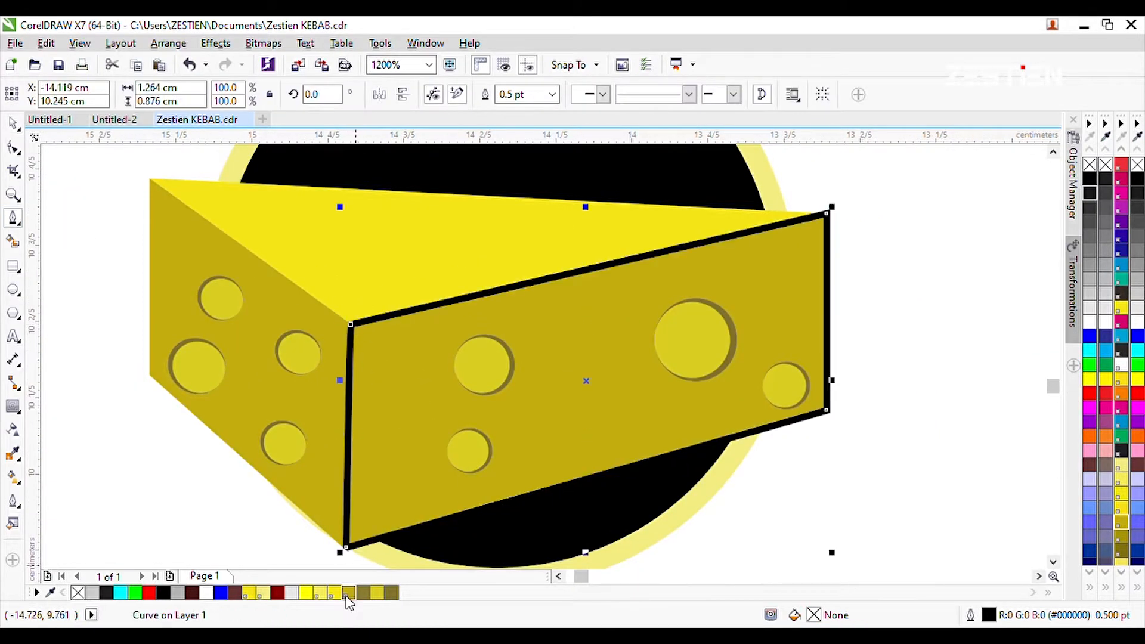
Fill the traced front face with the holes' yellow, without outline and behind the holes.
left_click(349, 592)
left_click(377, 592)
key("space")
scroll(679, 335, "down", 1)
left_click(774, 465)
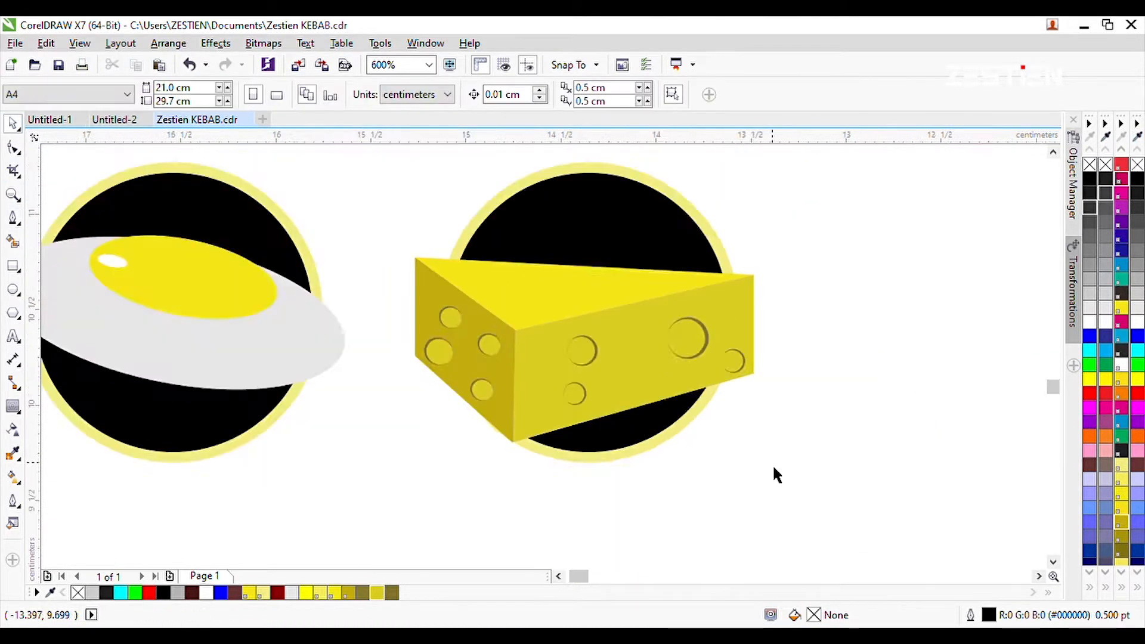
Edit the front face's fill to a slightly brighter yellow.
scroll(680, 346, "up", 1)
left_click(574, 338)
double_click(813, 615)
left_click(688, 64)
left_click(810, 217)
left_click(795, 207)
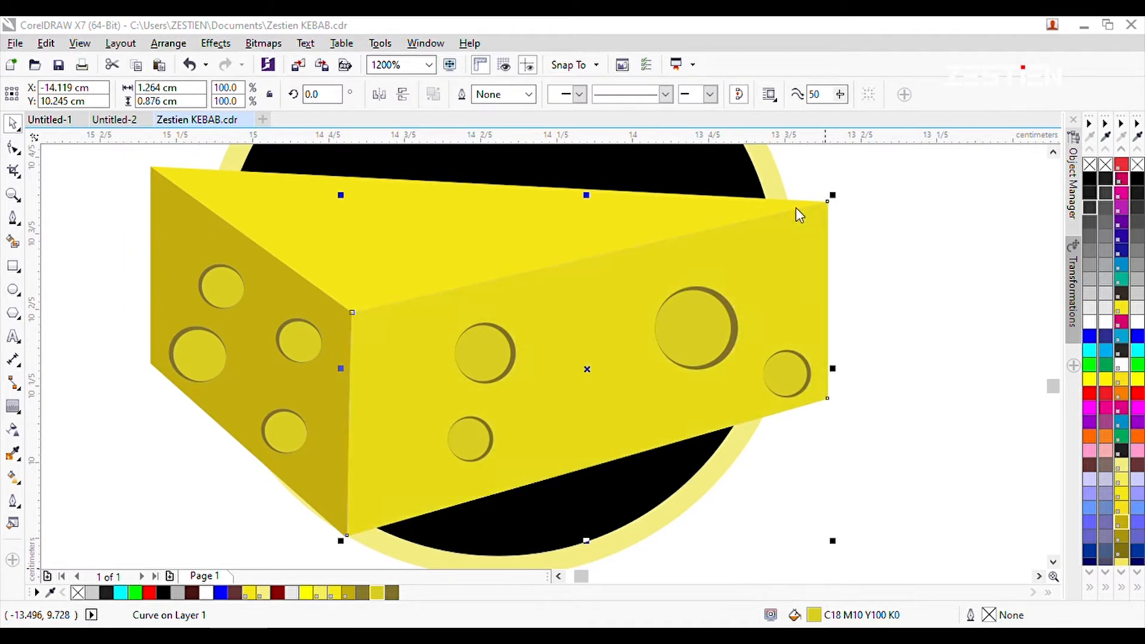
left_click(870, 391)
left_click(870, 391)
Delete the upper hole on the cheese's left face.
scroll(870, 391, "down", 1)
left_click_drag(552, 391, 560, 384)
key("Delete")
Shrink the left face's largest hole to about 0.068 × 0.065 cm and copy it higher up the face.
left_click(535, 372)
scroll(546, 379, "up", 2)
left_click_drag(549, 291, 508, 333)
left_click_drag(480, 358, 517, 187)
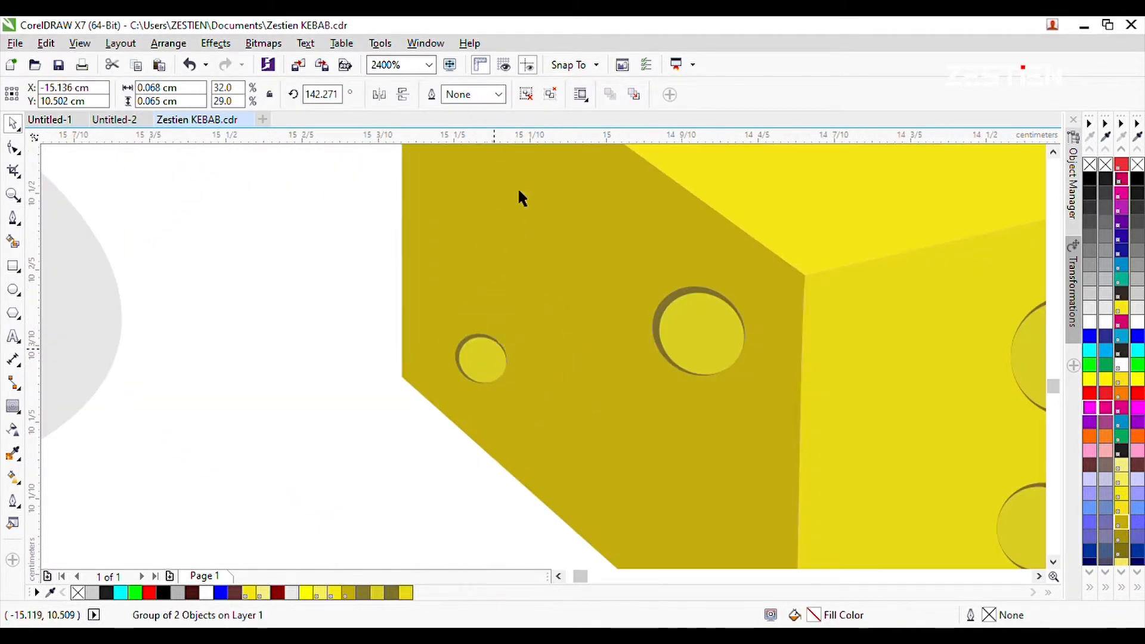
Add a tiny hole of about 0.055 cm near the upper right corner of the cheese's front face.
scroll(494, 307, "down", 2)
left_click_drag(537, 358, 545, 364)
scroll(518, 362, "up", 1)
left_click_drag(617, 475, 760, 332)
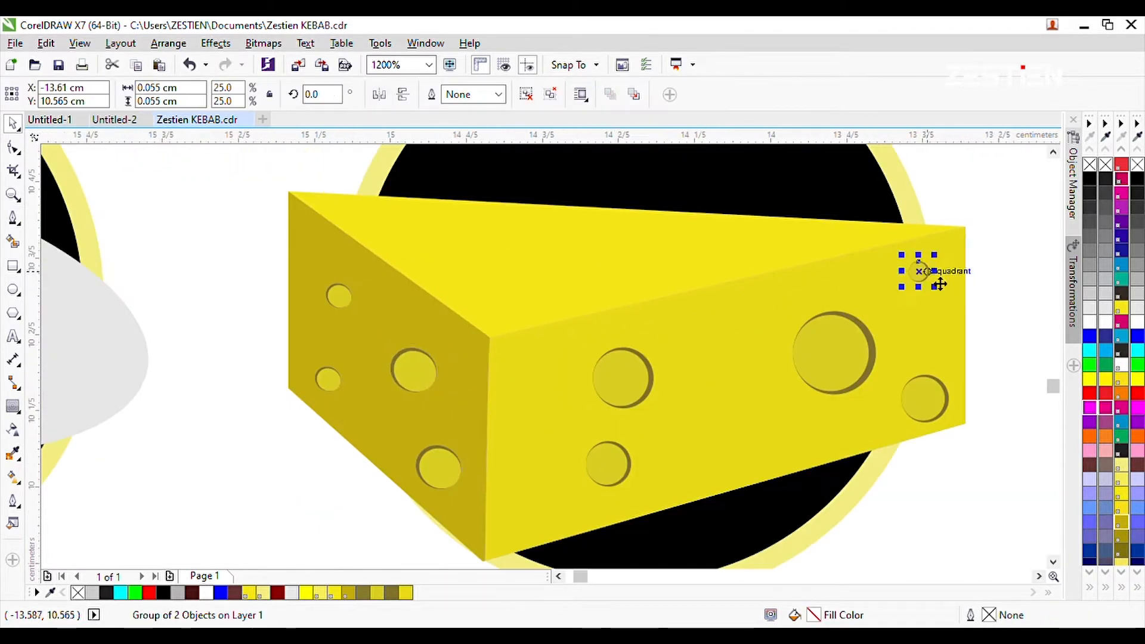
left_click(1007, 292)
Try sampling a colour from the artwork with the Color Eyedropper and applying it to another object.
scroll(565, 350, "down", 1)
scroll(596, 350, "up", 1)
left_click(12, 453)
left_click(584, 394)
left_click(181, 337)
scroll(372, 428, "down", 1)
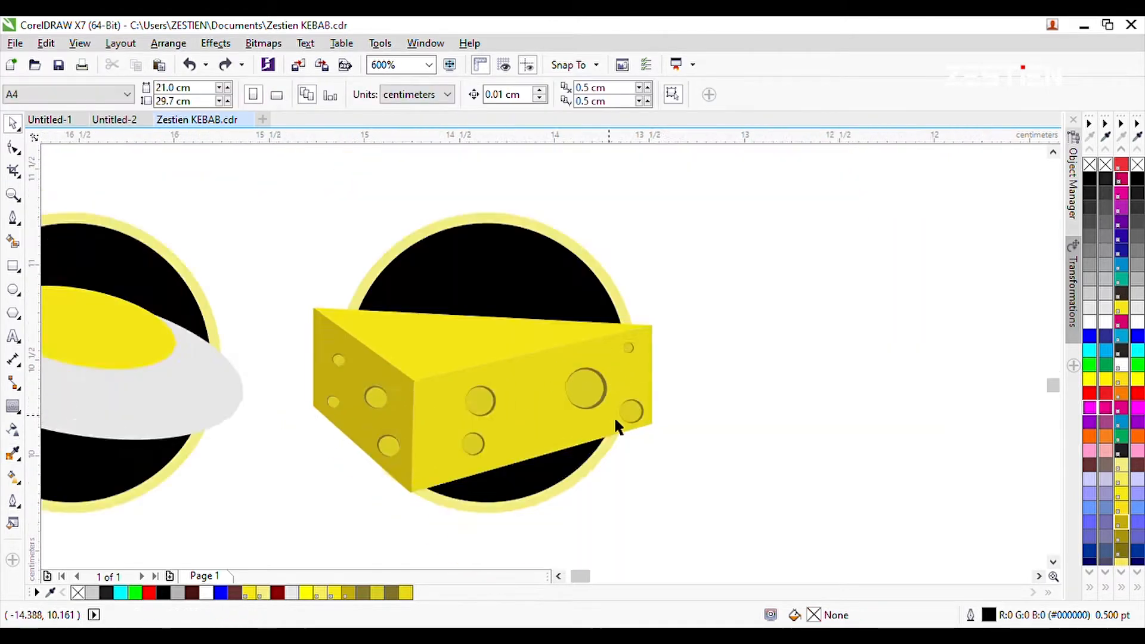
Add another small hole below the largest one on the cheese's front face.
scroll(617, 388, "up", 1)
left_click_drag(328, 518, 270, 488)
scroll(271, 479, "down", 1)
left_click_drag(310, 446, 545, 437)
Scale down the whole cheese wedge so it fits the width of its circular badge.
scroll(576, 486, "down", 2)
left_click_drag(421, 385, 641, 509)
left_click(642, 516)
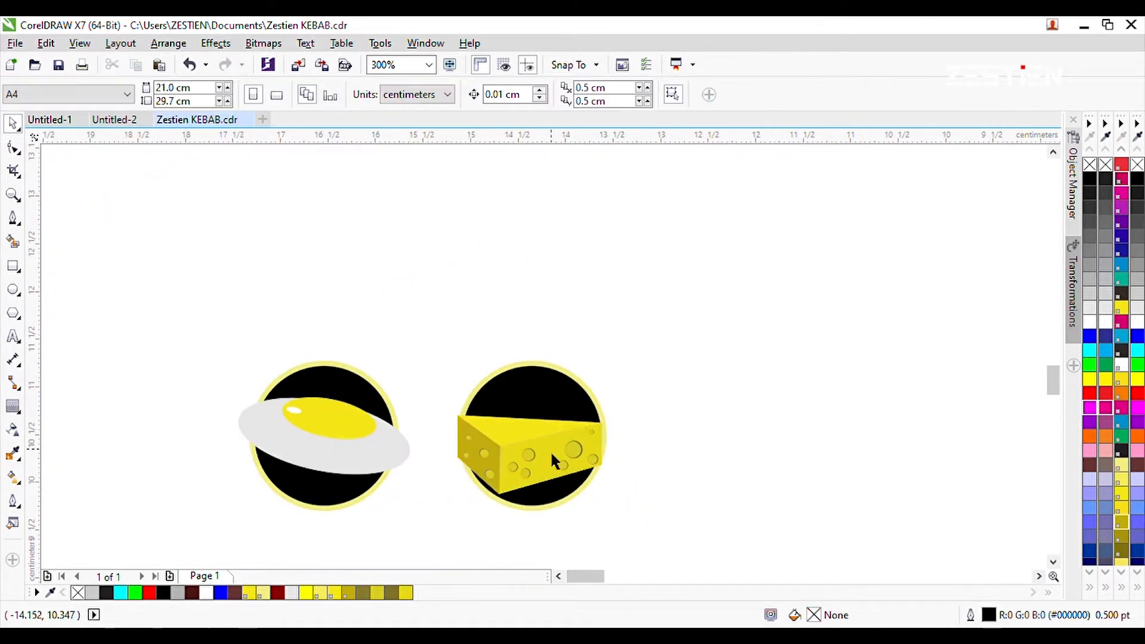
Duplicate the empty circular badge to form a third badge beside the cheese.
scroll(549, 449, "up", 1)
left_click(550, 449)
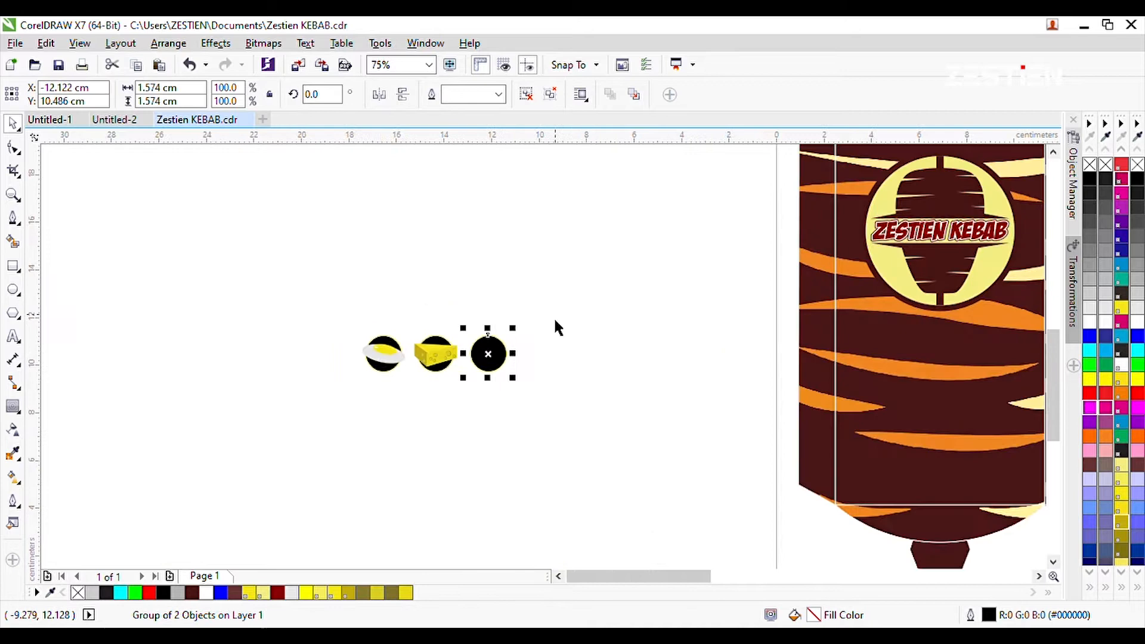
left_click(554, 321)
scroll(465, 346, "up", 2)
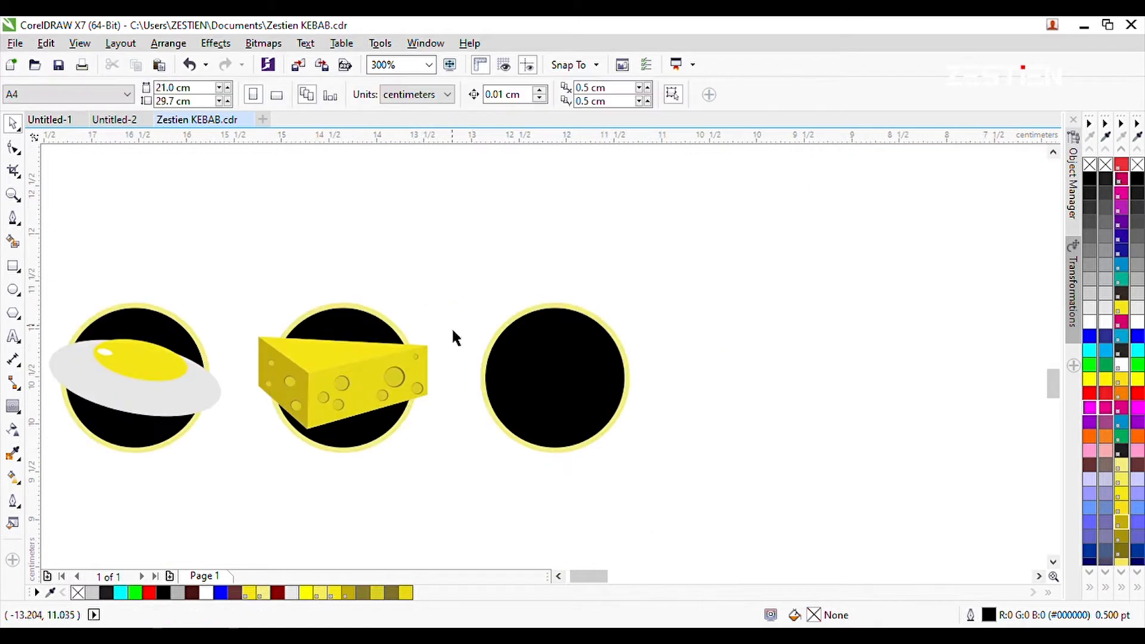
Space the three circular badges evenly in a row, keeping them behind their ingredient drawings.
left_click(507, 335)
left_click(377, 326, "shift")
left_click(167, 325, "shift")
key("ctrl+g")
key("shift+Page_Down")
left_click(459, 334)
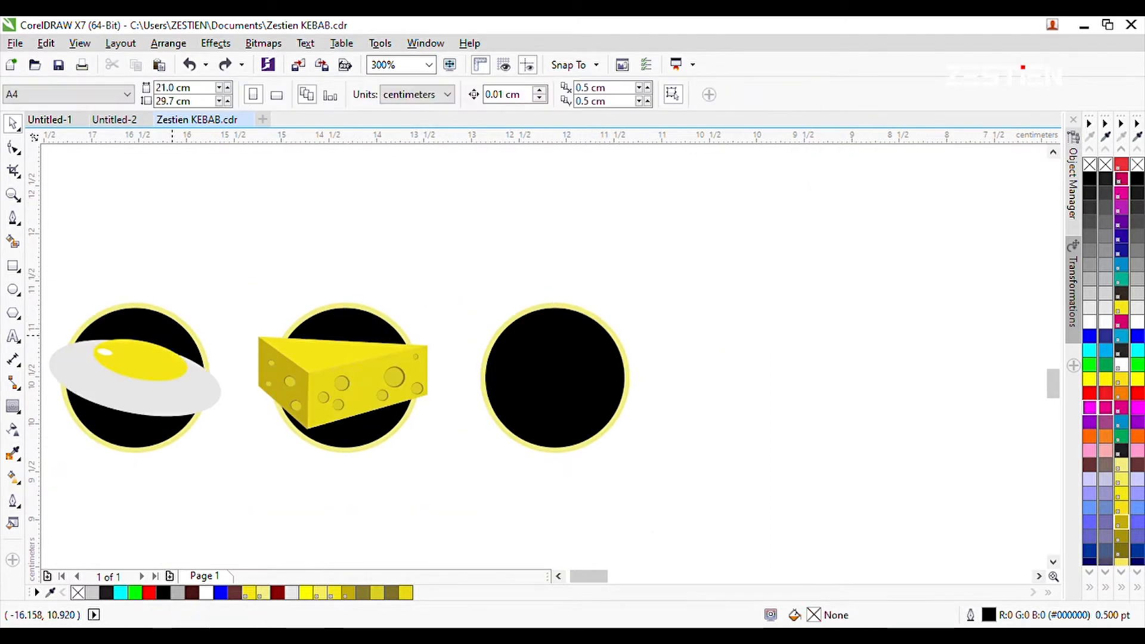
left_click(540, 305)
left_click(622, 286)
Draw a curved chili pepper outline about 1.3 cm wide with the Pen tool beside the third badge.
left_click(10, 224)
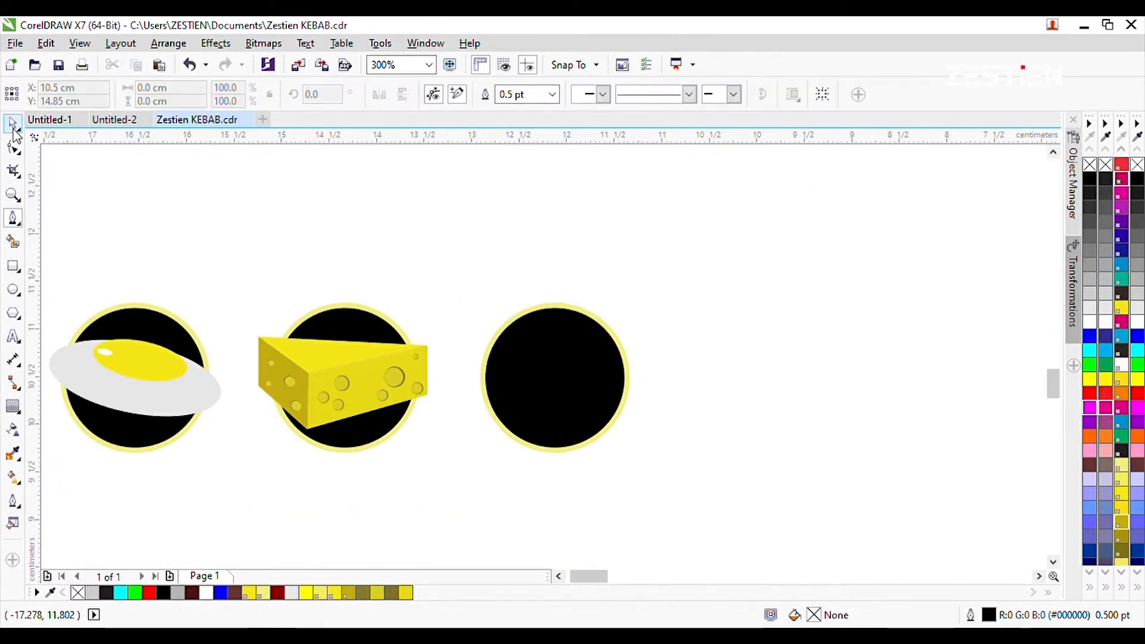
scroll(662, 324, "up", 2)
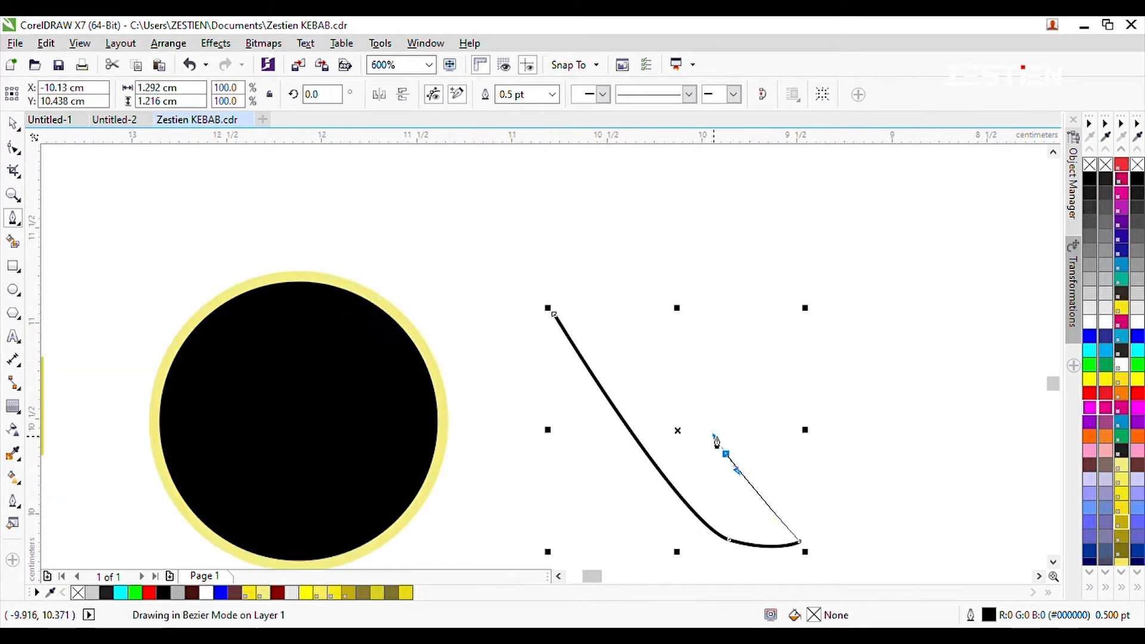
left_click_drag(566, 367, 567, 369)
Smooth the right side and lower end of the chili outline by editing its nodes.
key("F10")
scroll(634, 266, "up", 1)
double_click(631, 288)
double_click(600, 245)
scroll(598, 243, "down", 2)
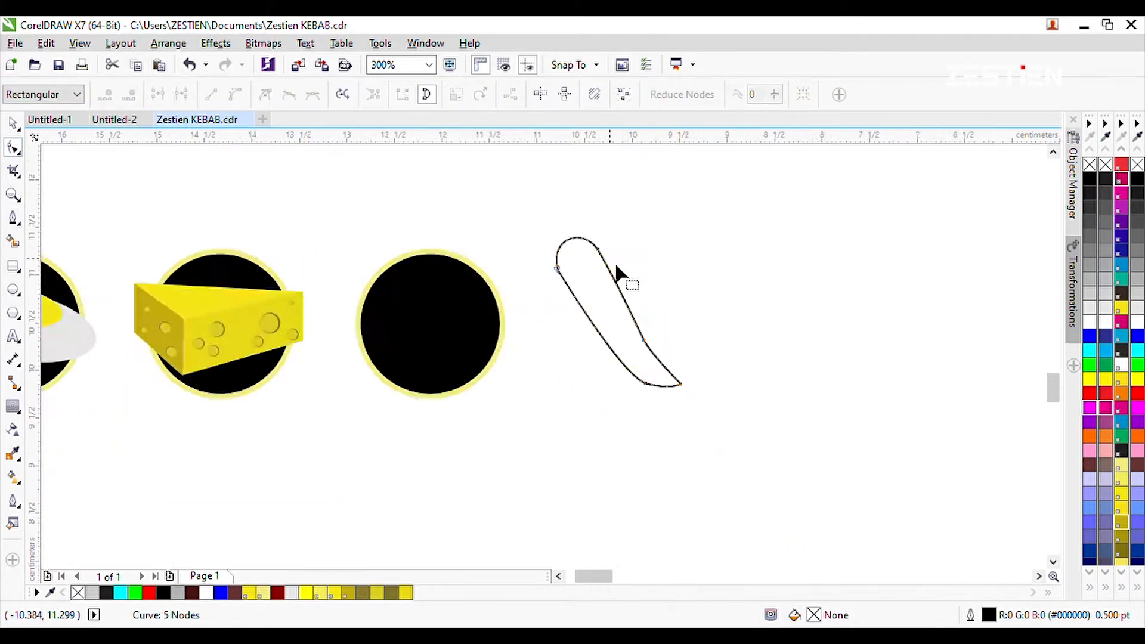
scroll(638, 314, "up", 1)
left_click_drag(724, 451, 742, 461)
Place the chili shape over the third badge and fill it with red.
key("space")
scroll(620, 387, "down", 2)
left_click_drag(318, 333, 323, 350)
left_click(228, 292)
Draw the zigzag lower edge of the cap across the chili's upper end with the Pen tool.
scroll(227, 293, "up", 2)
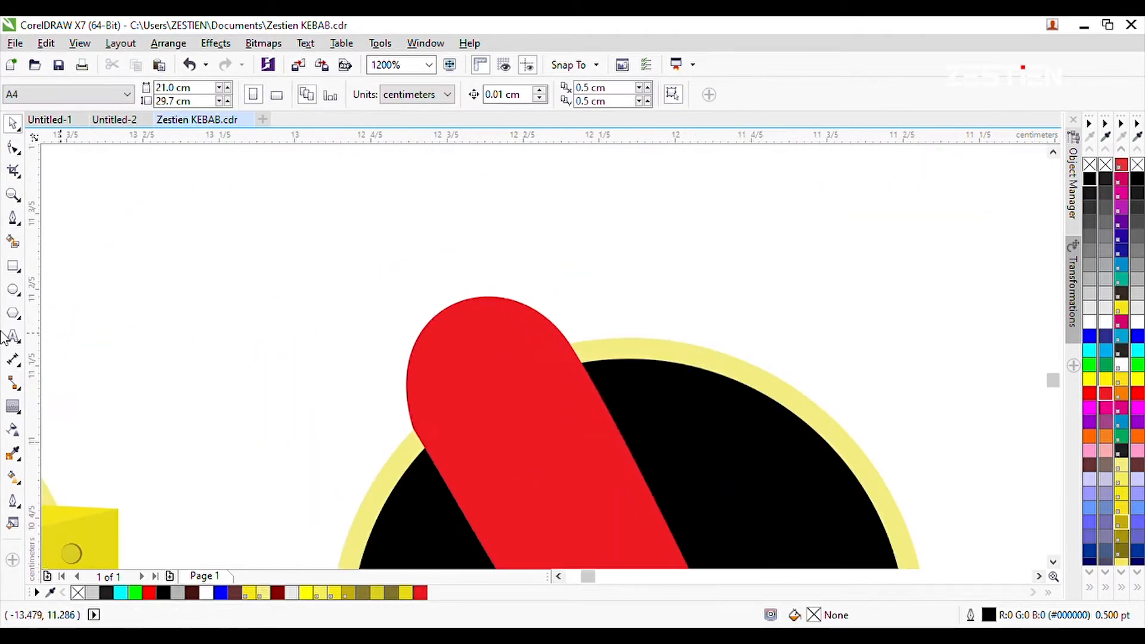
left_click(13, 218)
left_click_drag(429, 395, 436, 380)
scroll(428, 426, "up", 1)
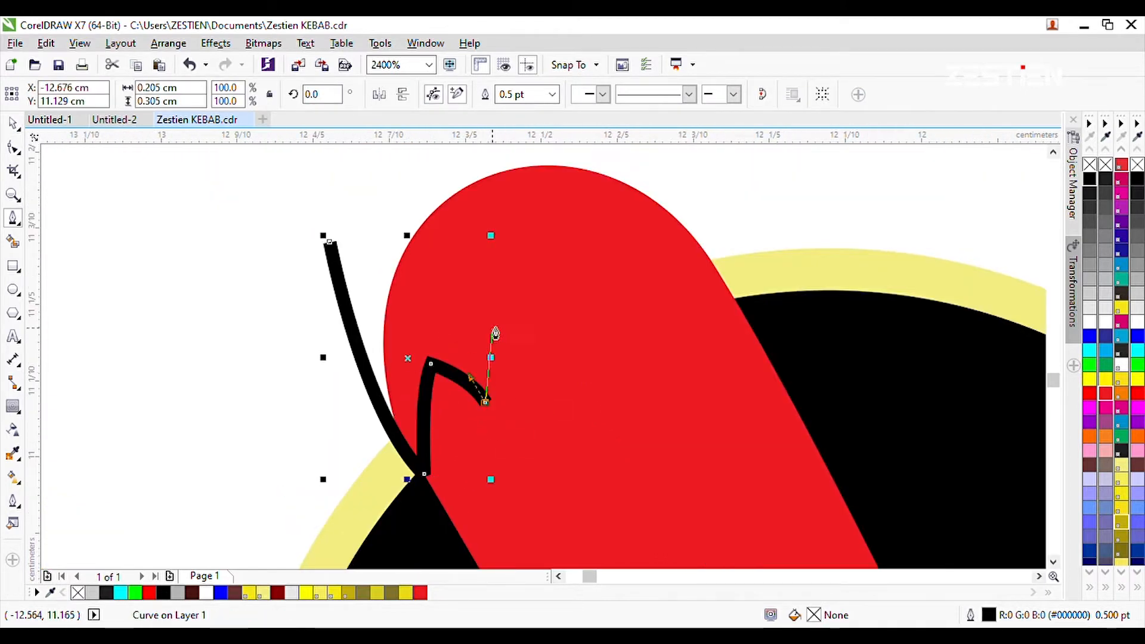
left_click(573, 324)
left_click_drag(567, 248, 587, 232)
left_click(567, 249)
left_click_drag(634, 258, 674, 293)
left_click(634, 258)
left_click_drag(629, 217, 651, 201)
key("ctrl+z")
left_click(633, 207)
left_click_drag(701, 245, 727, 270)
left_click(701, 245)
Close the cap outline with a short stem and fill it green (C100 M0 Y100 K0) without an outline.
scroll(700, 249, "down", 2)
left_click_drag(664, 206, 648, 203)
scroll(636, 208, "up", 1)
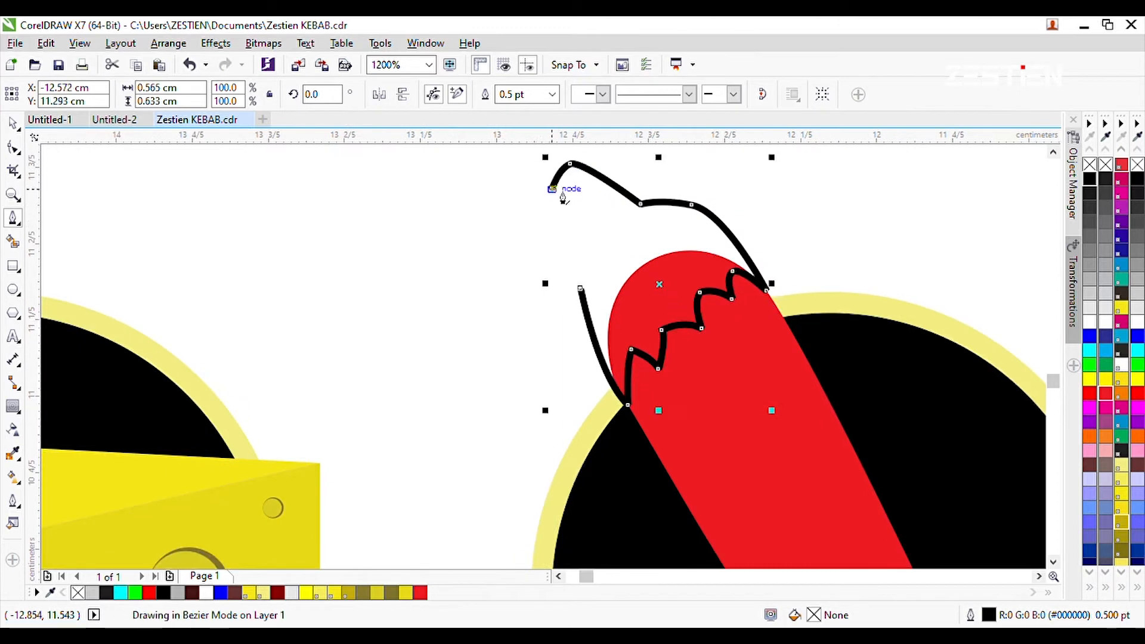
left_click_drag(567, 285, 565, 272)
left_click(1105, 364)
right_click(1105, 164)
Smooth the left side of the green cap by deleting the surplus node and adjusting the curve.
left_click(13, 147)
scroll(410, 300, "down", 1)
scroll(523, 290, "up", 2)
left_click(398, 307)
key("ctrl+z")
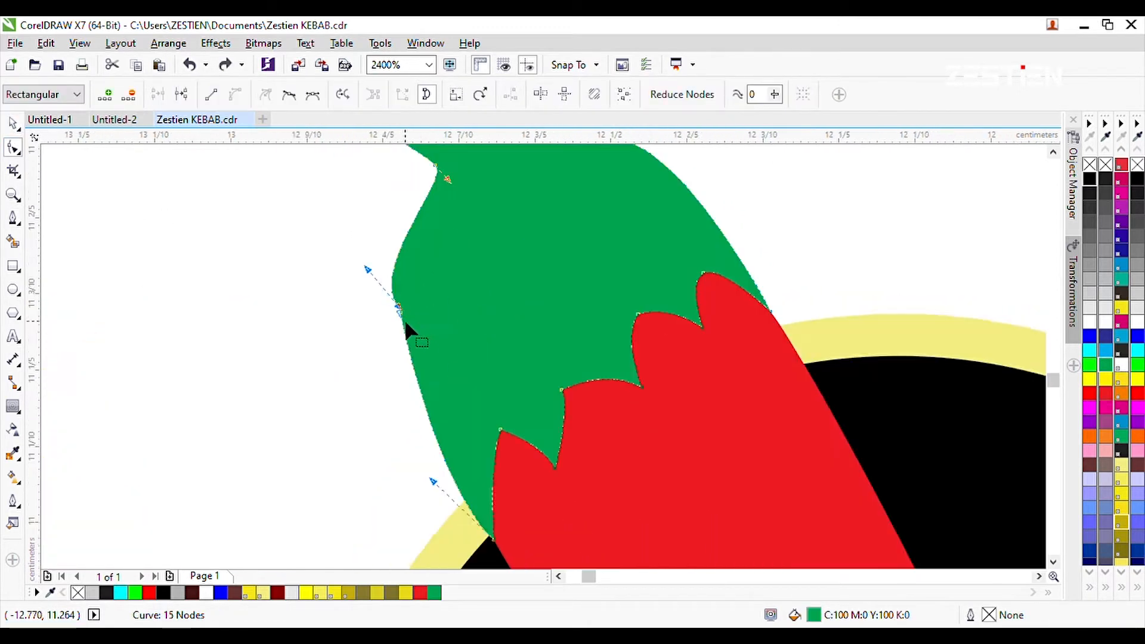
double_click(391, 306)
scroll(396, 307, "down", 2)
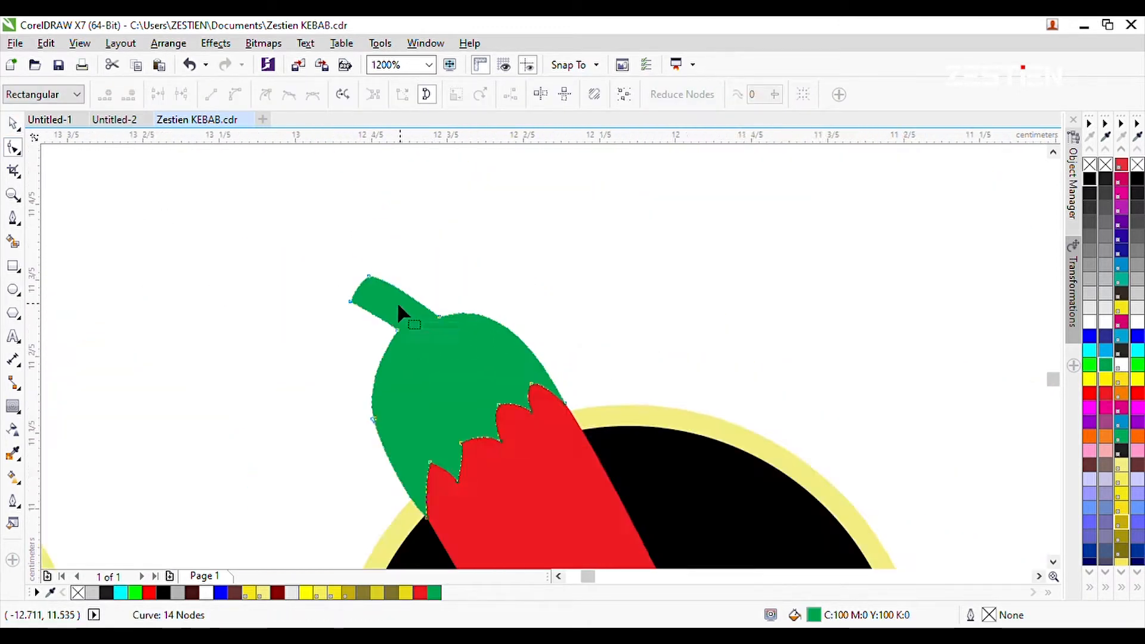
scroll(477, 292, "up", 3)
left_click_drag(364, 300, 607, 486)
Recolor the chili's body bright red and group it with the green cap over the third badge.
scroll(483, 351, "down", 3)
left_click(13, 124)
left_click(650, 310)
key("ctrl+g")
left_click_drag(594, 303, 595, 322)
left_click(489, 381)
left_click_drag(447, 335, 450, 338)
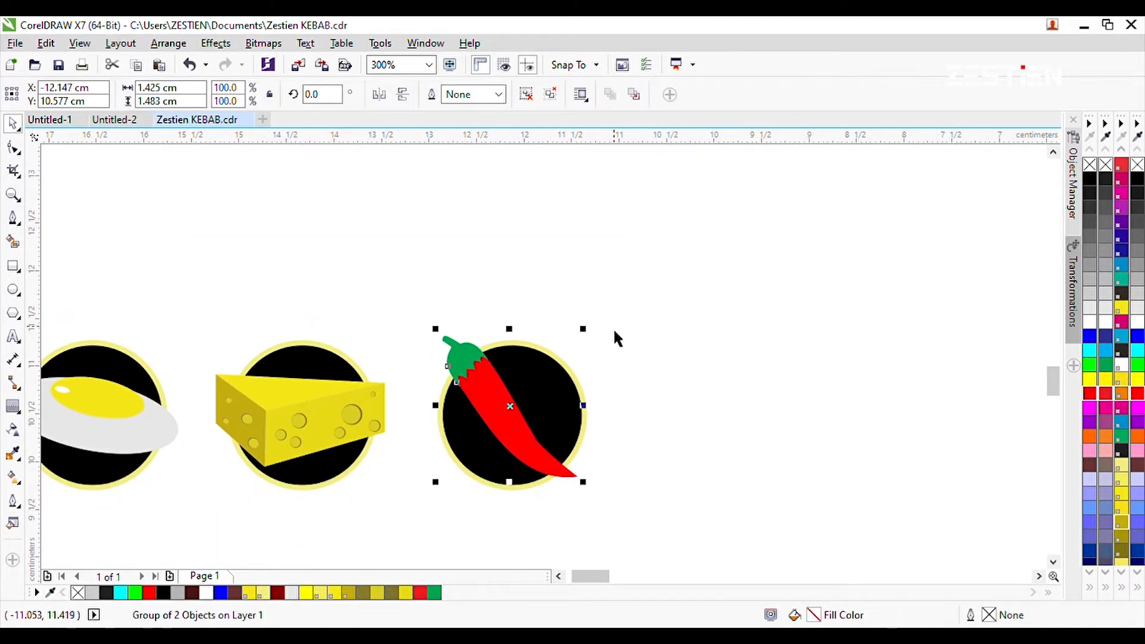
Resize the chili and rotate it by about 14° so it spans the third badge diagonally.
left_click_drag(583, 328, 575, 337)
scroll(500, 397, "up", 1)
left_click_drag(490, 407, 495, 403)
scroll(494, 400, "down", 1)
left_click(500, 489, "shift")
scroll(526, 438, "up", 1)
left_click(519, 432)
left_click_drag(635, 288, 654, 270)
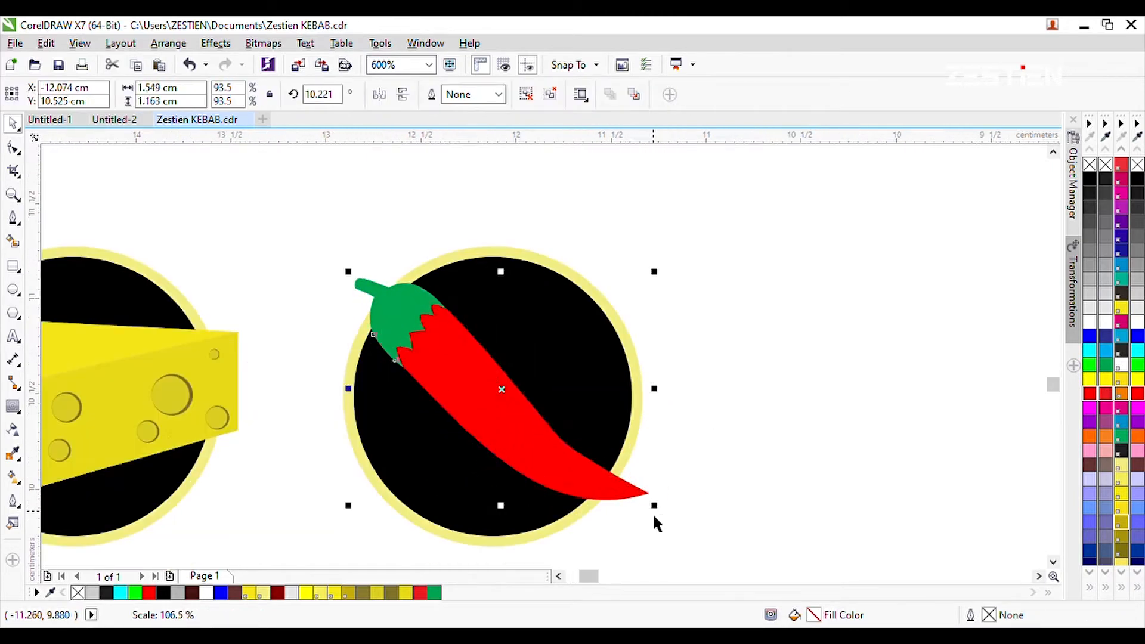
left_click_drag(653, 507, 661, 514)
left_click(695, 447)
Recolor the chili's cap a darker green.
scroll(695, 447, "down", 1)
scroll(616, 449, "up", 1)
scroll(608, 389, "up", 1)
left_click(587, 396)
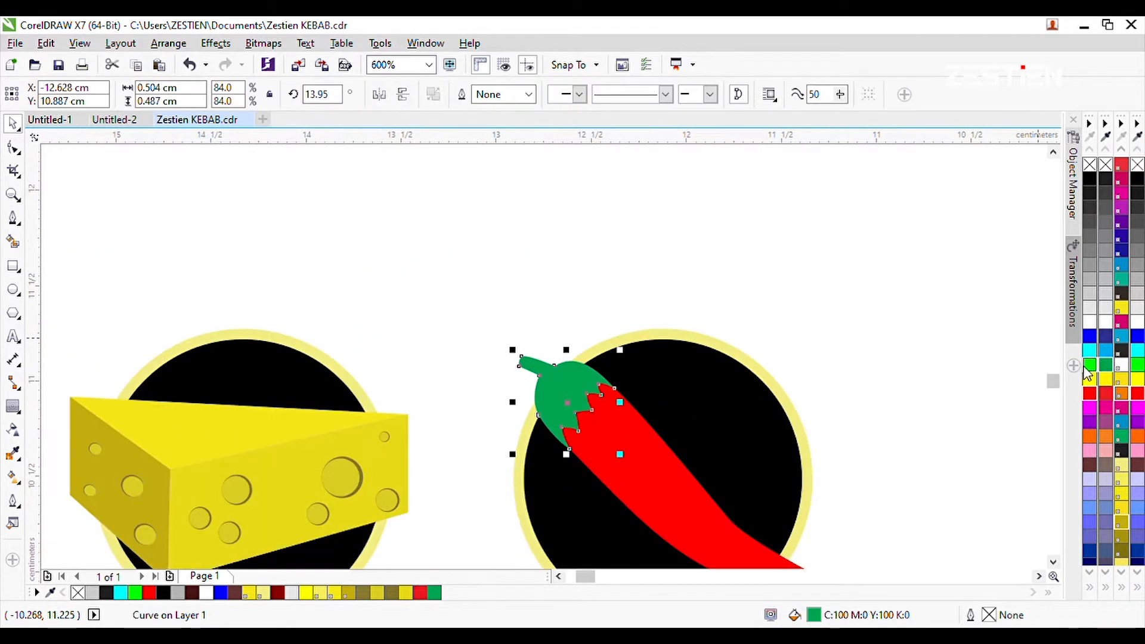
scroll(620, 325, "down", 1)
scroll(634, 388, "up", 1)
Group the chili's cap and body and add a black outside contour with a 0.029 cm offset.
left_click(634, 388, "shift")
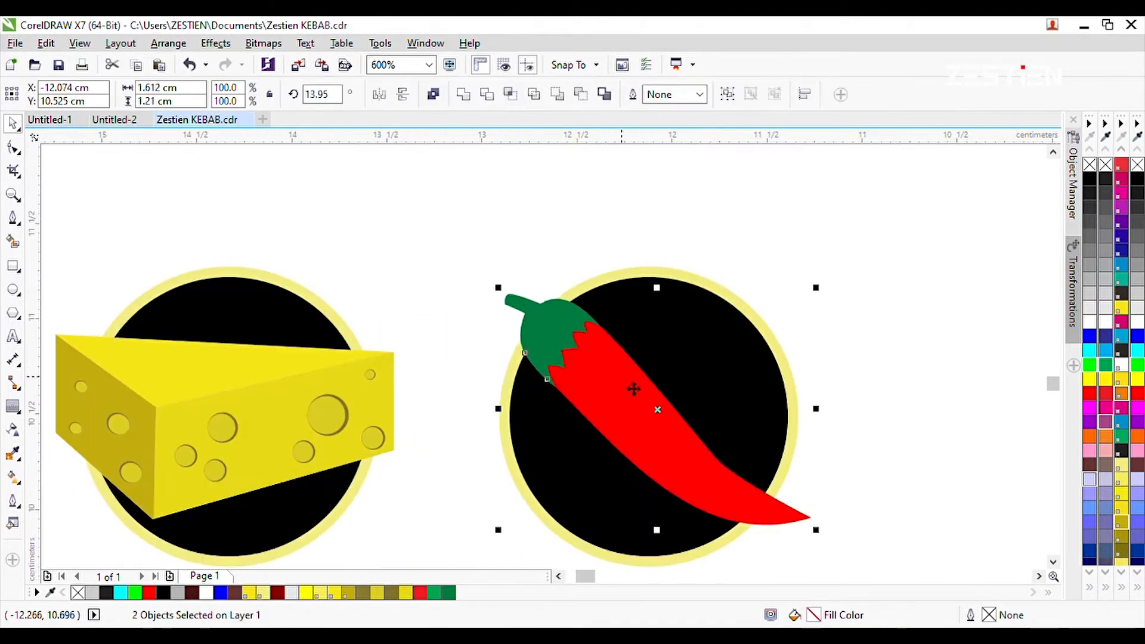
key("ctrl+g")
left_click(12, 406)
left_click_drag(560, 316, 564, 276)
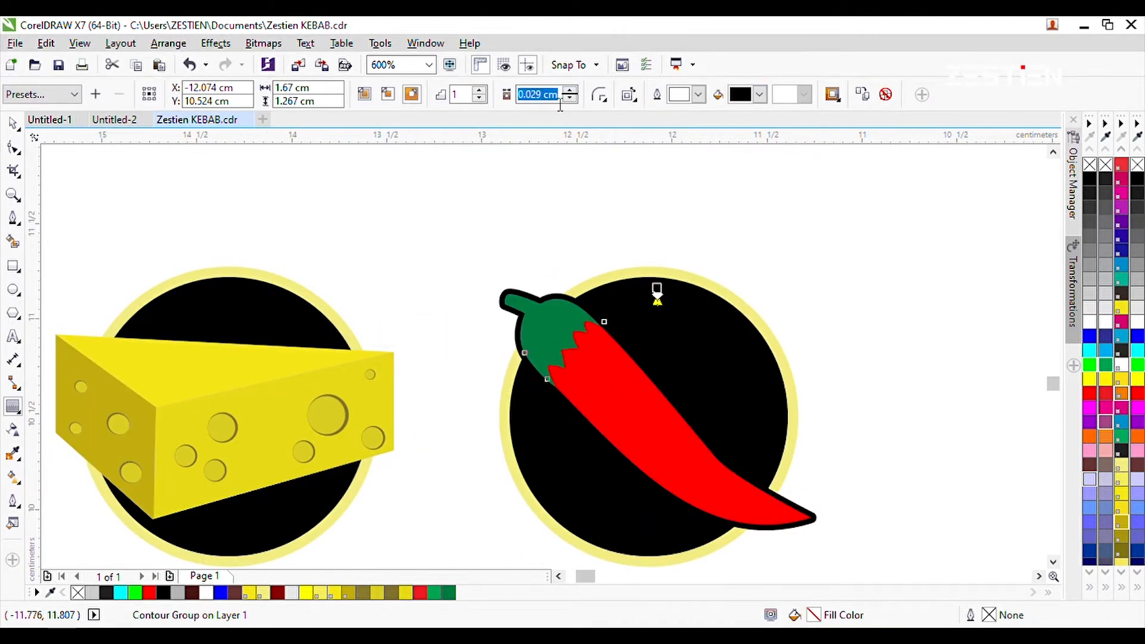
key("Return")
Try to add the same black contour around the cheese wedge.
key("space")
scroll(520, 314, "down", 1)
left_click(475, 412)
left_click_drag(266, 300, 471, 421)
key("space")
scroll(331, 326, "up", 1)
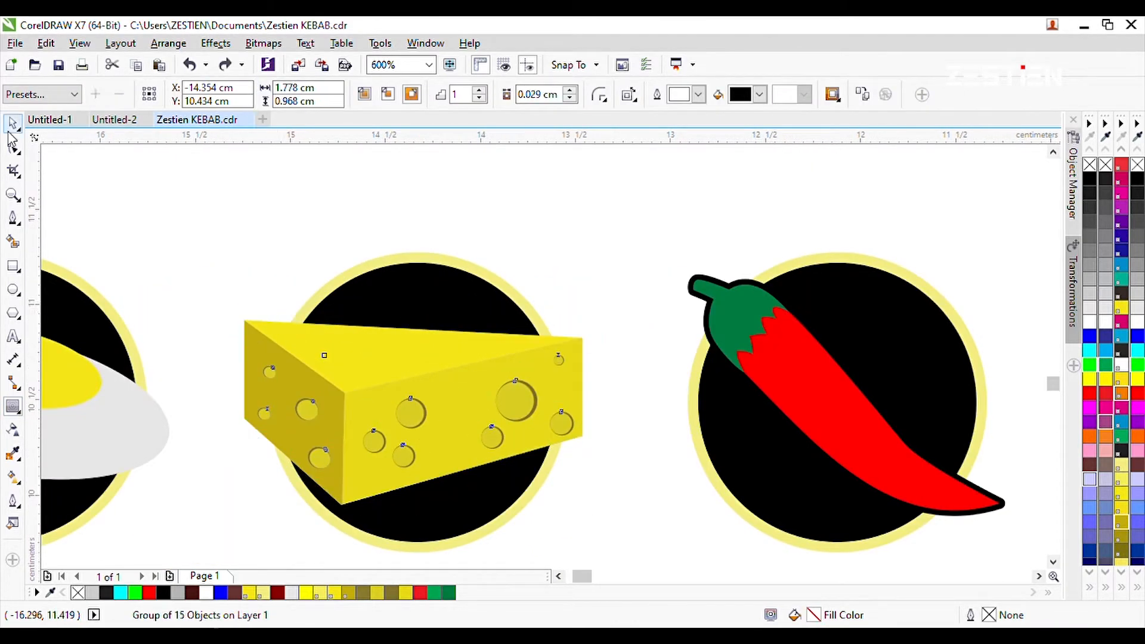
left_click(9, 132)
Group the three ingredient badges, center them below the logo on the right packaging panel, and save the file.
scroll(426, 364, "down", 1)
scroll(567, 311, "down", 1)
left_click_drag(671, 283, 338, 401)
key("ctrl+g")
left_click_drag(370, 364, 736, 365)
left_click(708, 382, "shift")
key("c")
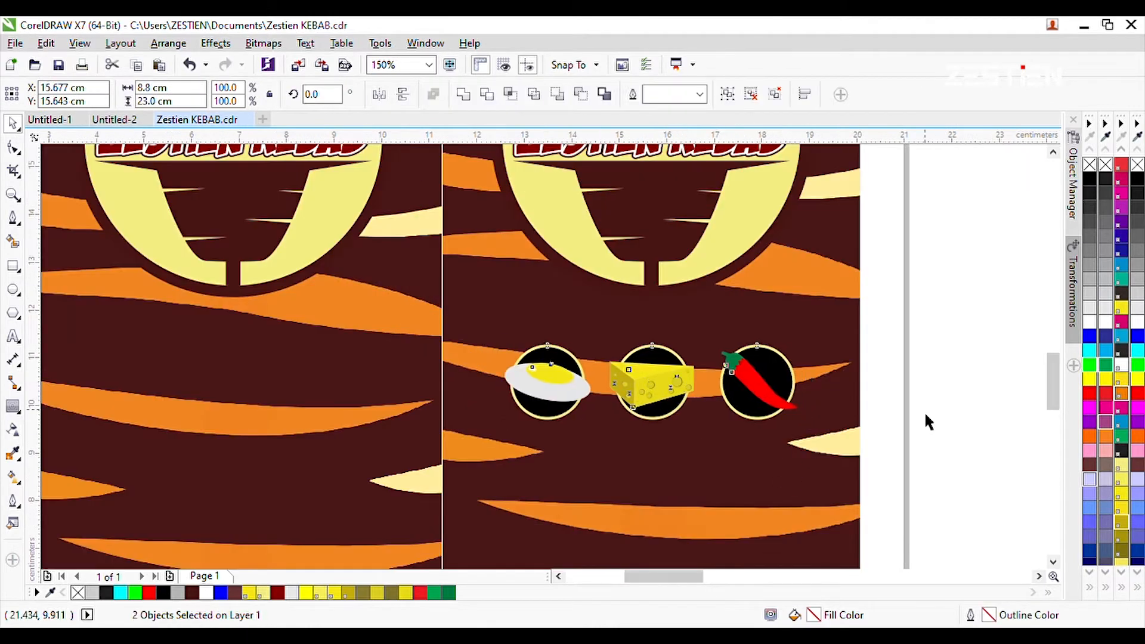
left_click(925, 415)
scroll(925, 415, "down", 1)
key("ctrl+s")
Create a rounded white label about 3.99 × 1.09 cm on the left panel's upper part with the text "100% HALAL".
left_click_drag(551, 200, 574, 413)
key("F6")
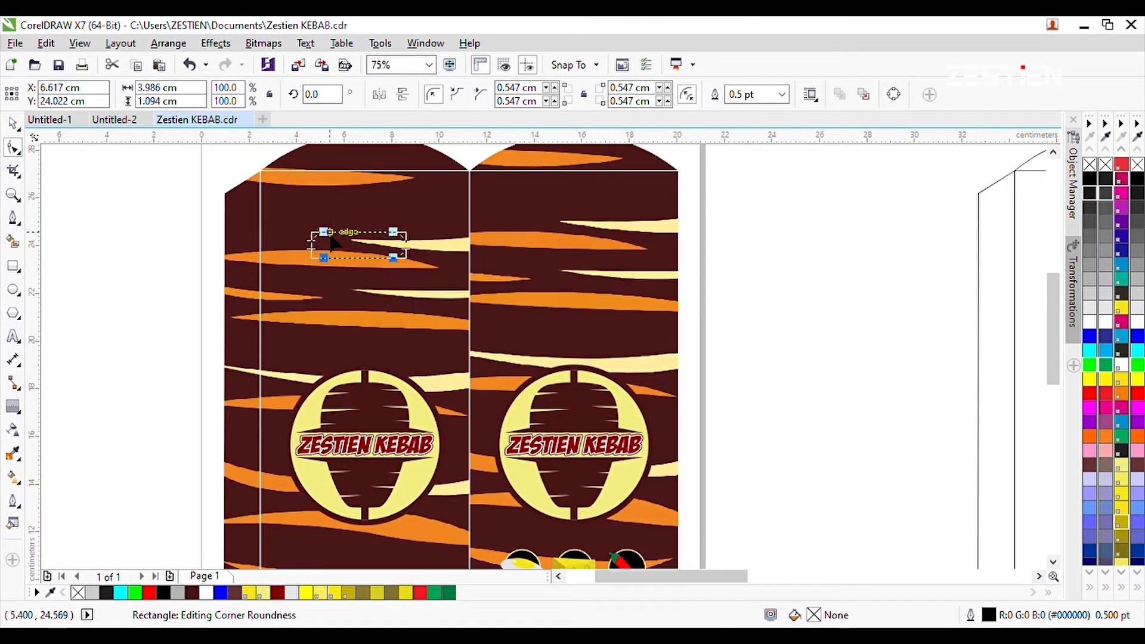
key("F8")
left_click(86, 314)
type("100% HALAL")
left_click_drag(98, 327, 281, 270)
Make the "100% HALAL" text bold and scale it down to fit inside the white label.
scroll(375, 234, "up", 1)
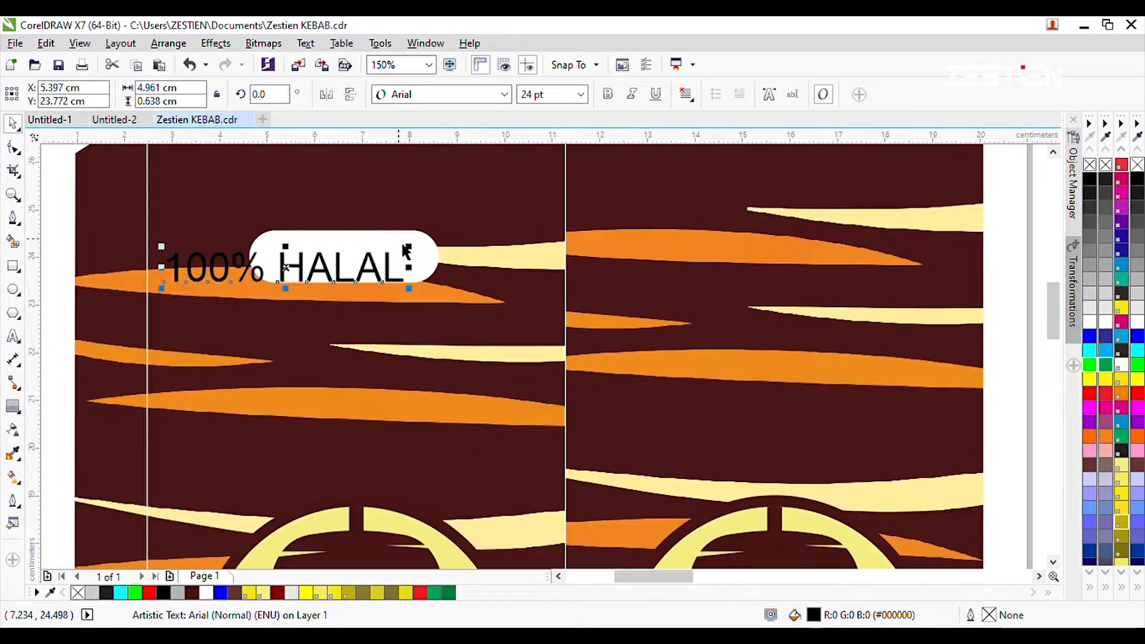
left_click(420, 261, "shift")
scroll(427, 263, "down", 1)
left_click_drag(409, 249, 430, 232)
scroll(389, 268, "up", 1)
scroll(543, 206, "up", 1)
Add an outside contour with a 0.088 cm offset to the white label, break it apart and fill it black.
left_click(63, 275)
left_click(12, 406)
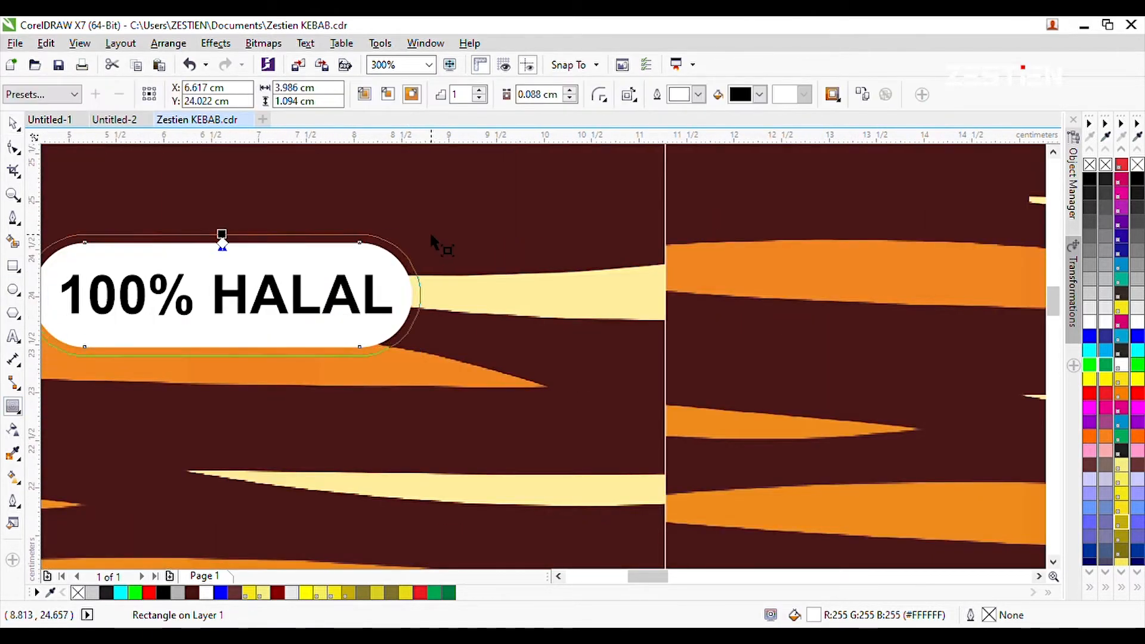
key("ctrl+k")
left_click(1089, 179)
scroll(484, 292, "down", 1)
Center the "100% HALAL" label on the left panel and copy it to the right panel.
scroll(430, 294, "up", 1)
scroll(487, 308, "down", 2)
key("c")
left_click_drag(417, 312, 626, 311)
scroll(587, 206, "down", 1)
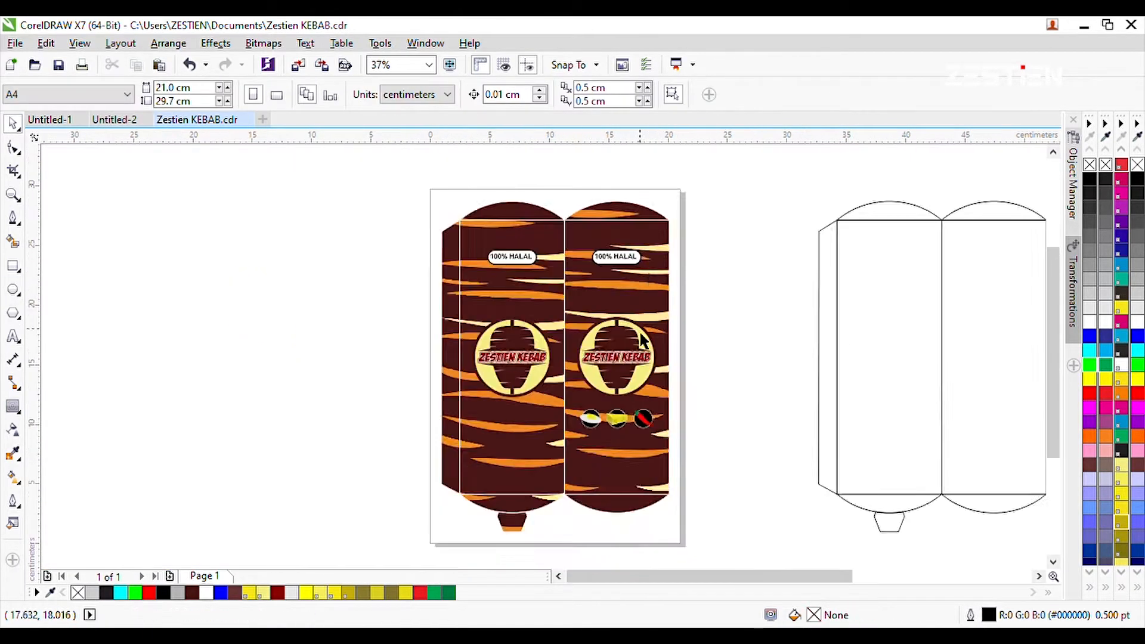
Move both "100% HALAL" labels down slightly, closer to the logos.
scroll(644, 286, "up", 1)
scroll(420, 331, "down", 1)
scroll(420, 292, "up", 1)
left_click_drag(599, 259, 600, 292)
left_click(745, 278)
scroll(585, 238, "down", 1)
scroll(601, 444, "up", 1)
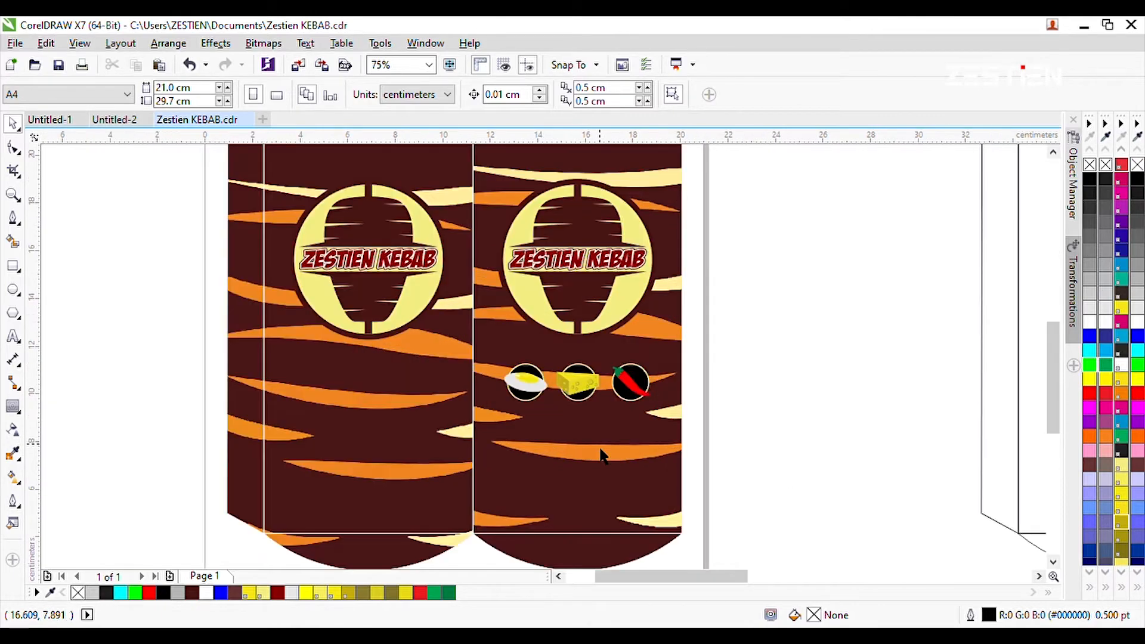
Copy the three ingredient badges to the left panel and raise both Zestien Kebab logos slightly.
left_click_drag(587, 381, 379, 382)
left_click(472, 554)
scroll(483, 333, "down", 1)
scroll(456, 252, "up", 1)
scroll(437, 320, "down", 1)
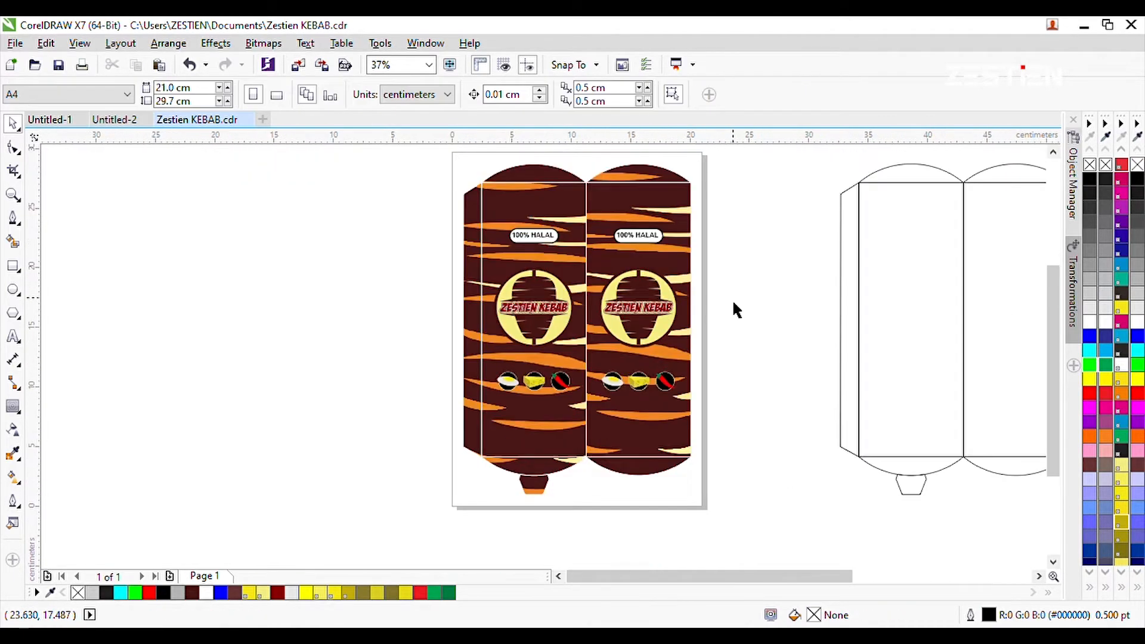
Add the text "ORDER & INFO" in Arial below the left panel's ingredient badges, scaled to about 19.4 pt.
scroll(731, 299, "up", 1)
key("F8")
left_click(757, 355)
type("ORDER & INFO")
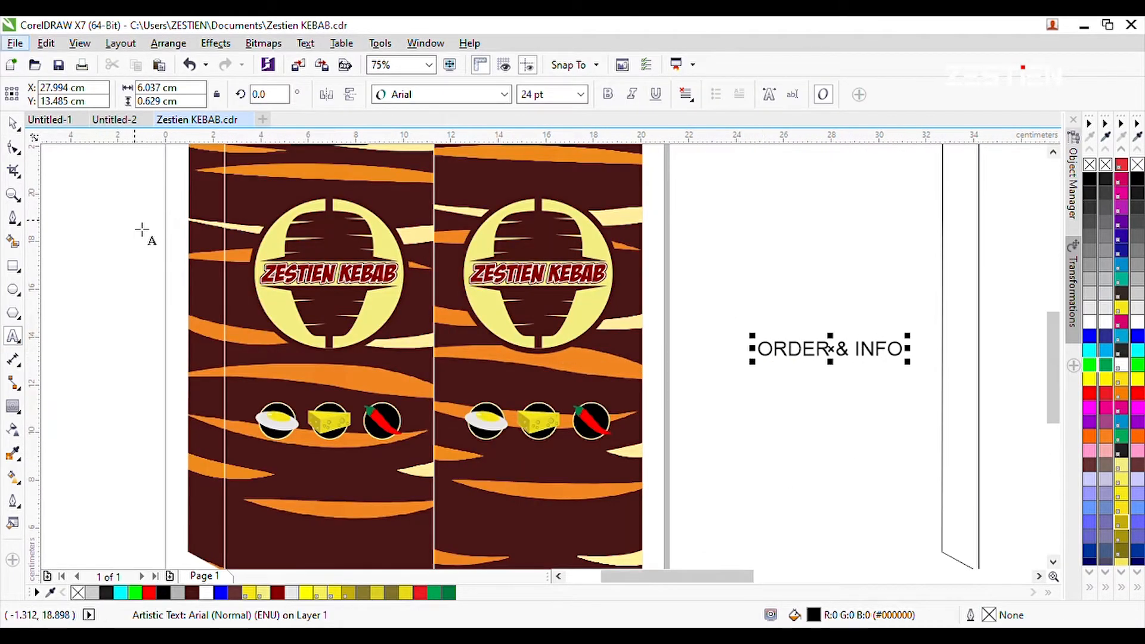
left_click_drag(373, 516, 348, 503)
scroll(682, 366, "down", 2)
scroll(609, 396, "up", 4)
left_click_drag(679, 394, 642, 424)
scroll(503, 395, "down", 2)
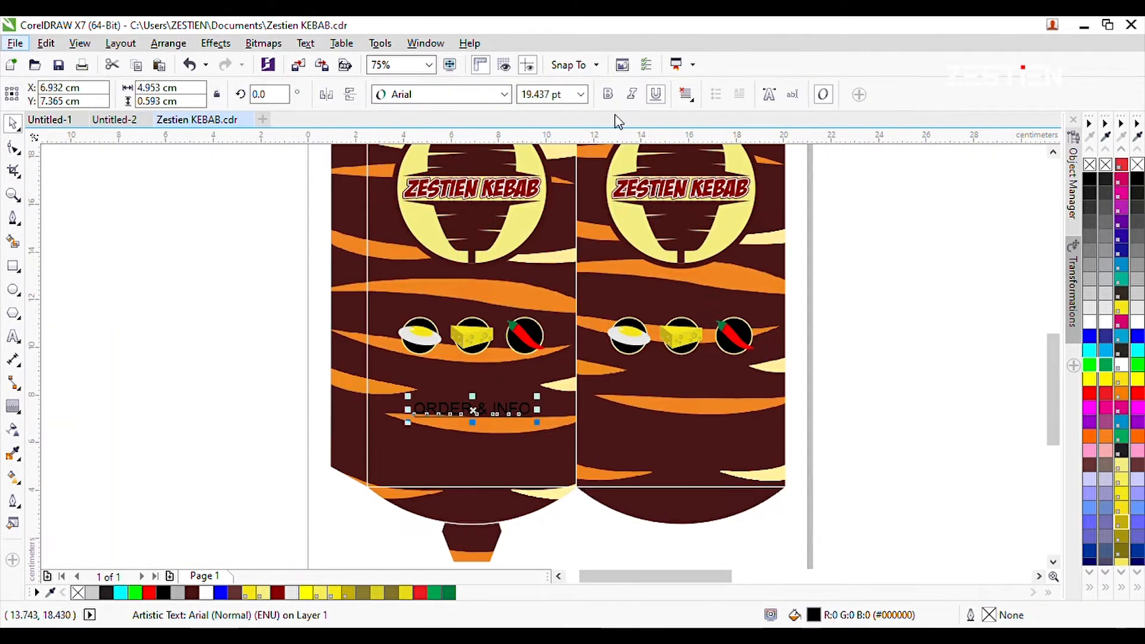
Make the "ORDER & INFO" text bold, underlined and white, and reduce it to about 13.75 pt.
left_click(607, 94)
left_click(1090, 321)
scroll(538, 401, "up", 1)
left_click_drag(475, 423, 474, 402)
left_click_drag(529, 379, 501, 383)
scroll(441, 395, "up", 2)
Raise the "ORDER & INFO" text closer to the ingredient badges and copy it to the right panel.
left_click(381, 469)
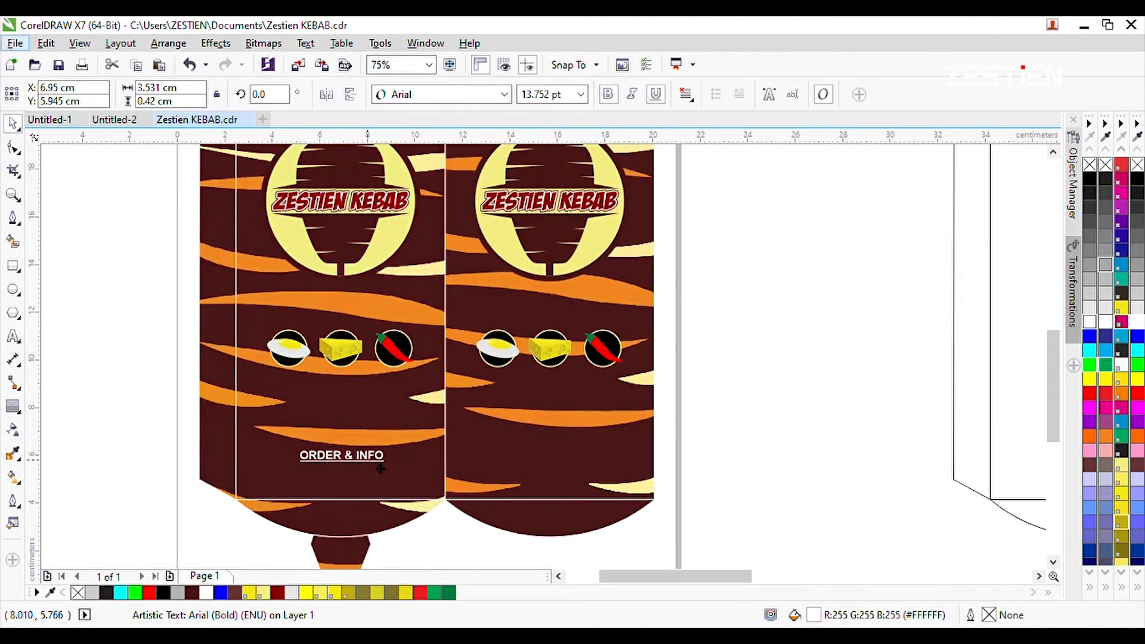
scroll(595, 463, "down", 2)
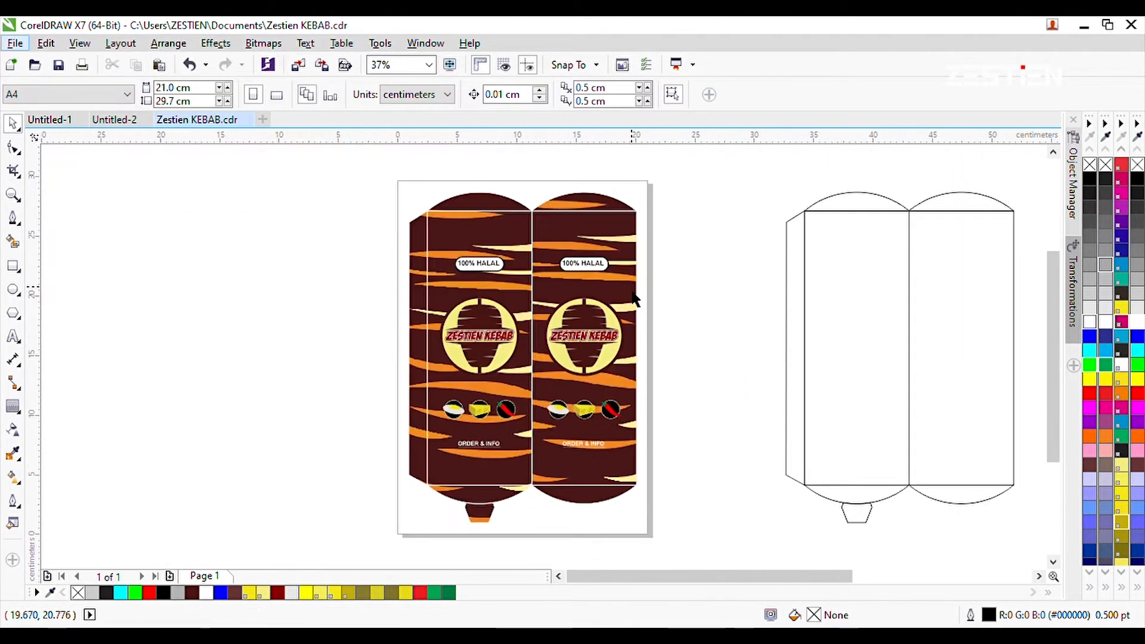
scroll(641, 262, "up", 2)
Try mirroring the right panel's striped pattern horizontally.
scroll(628, 260, "down", 2)
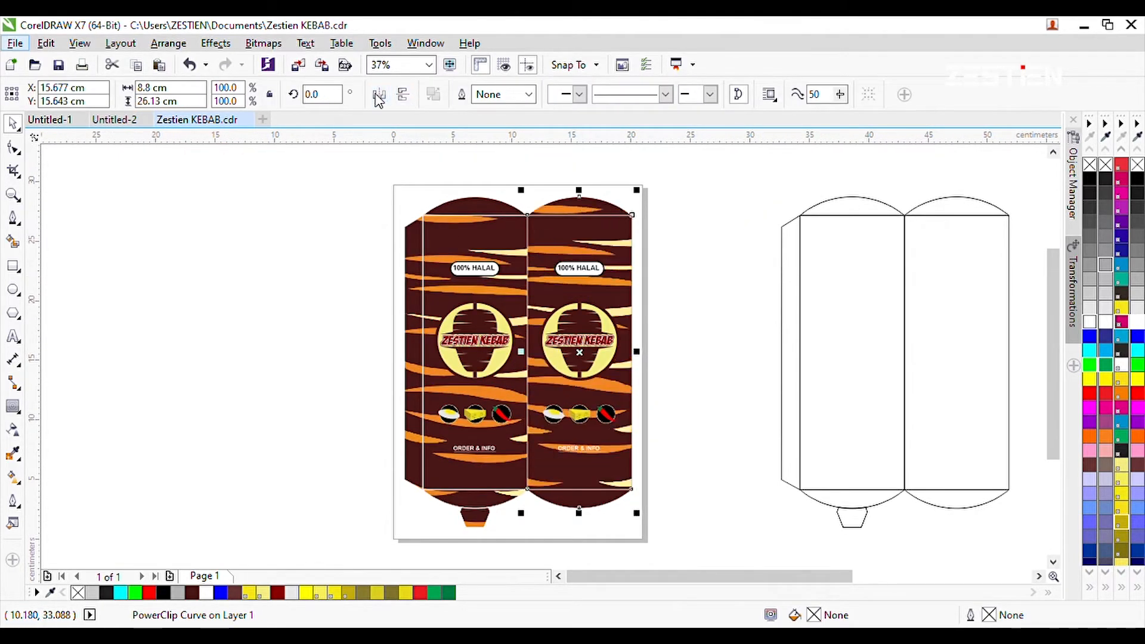
left_click(682, 360)
scroll(617, 469, "up", 2)
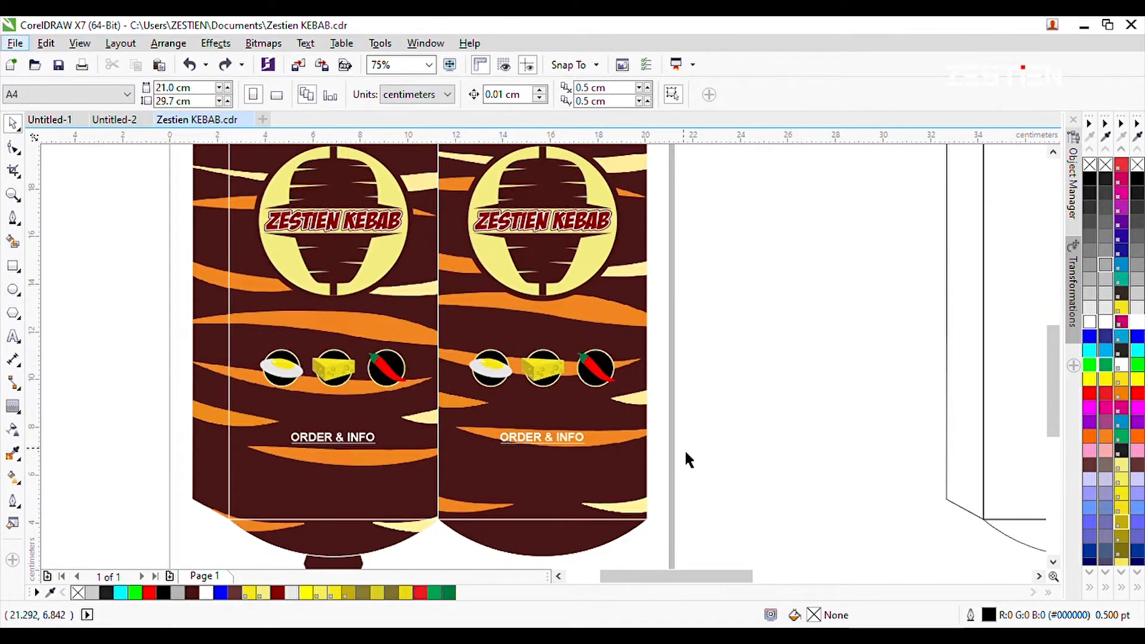